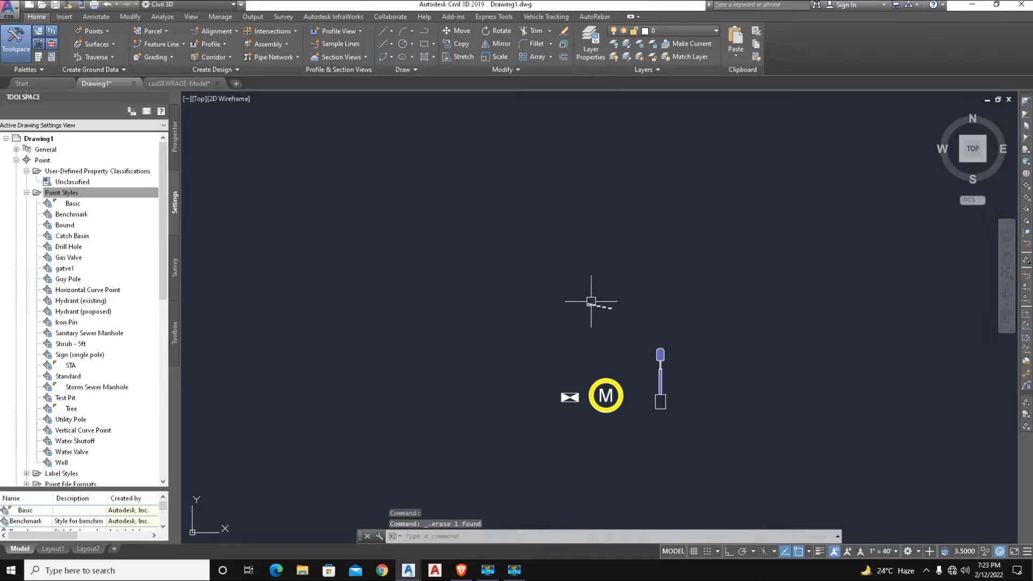
pyautogui.click(654, 298)
pyautogui.click(528, 205)
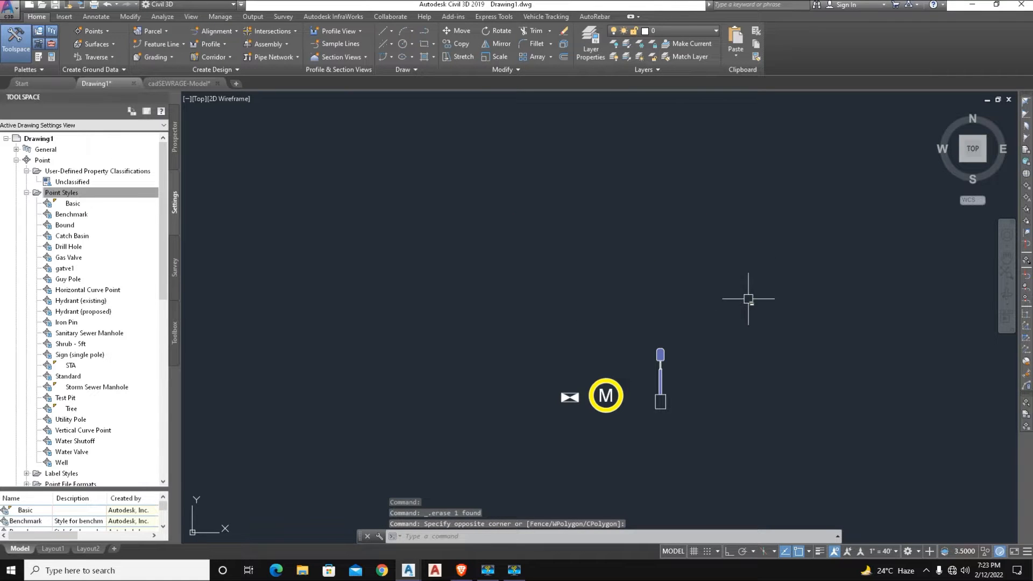
# - Start a block definition and select all objects of the yellow circled M symbol
pyautogui.scroll(5, 611, 407)
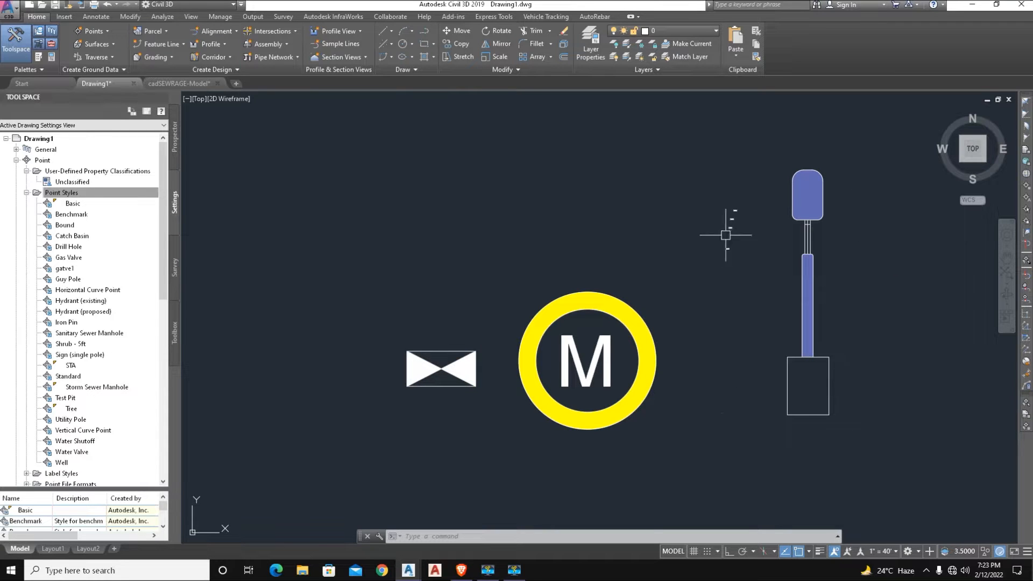
pyautogui.write('b')
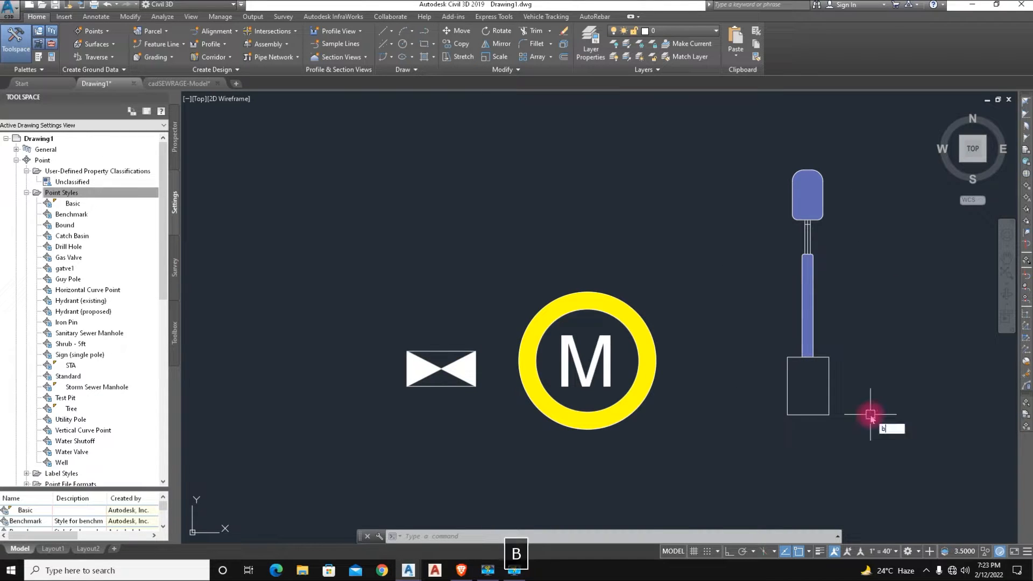
pyautogui.press('space')
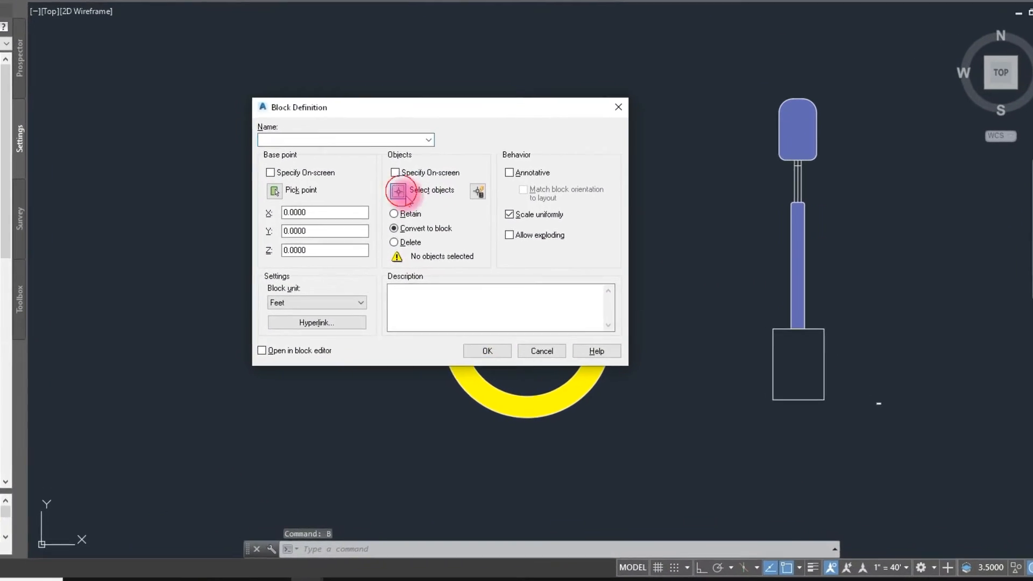
pyautogui.click(482, 244)
pyautogui.click(623, 430)
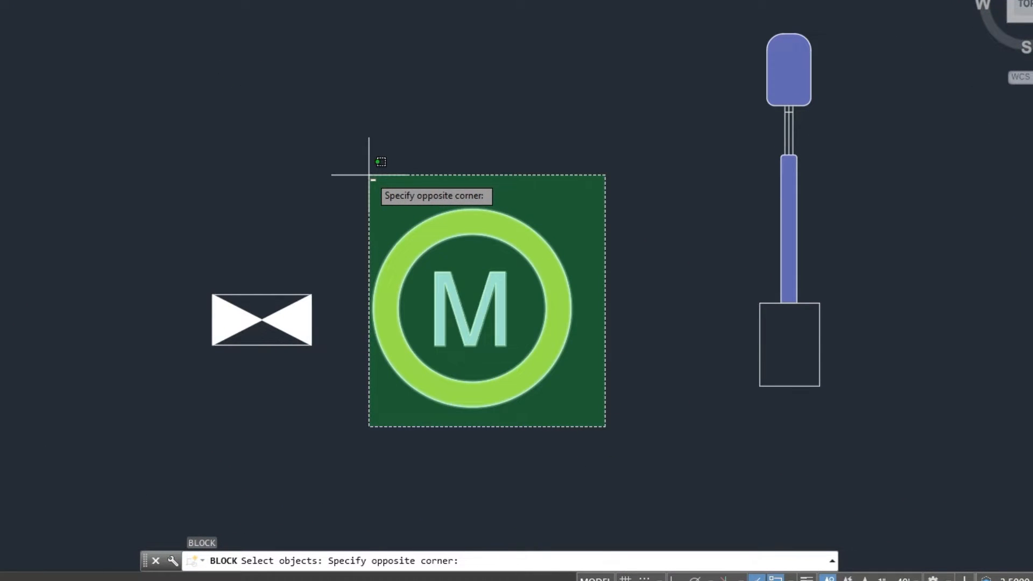
pyautogui.click(369, 175)
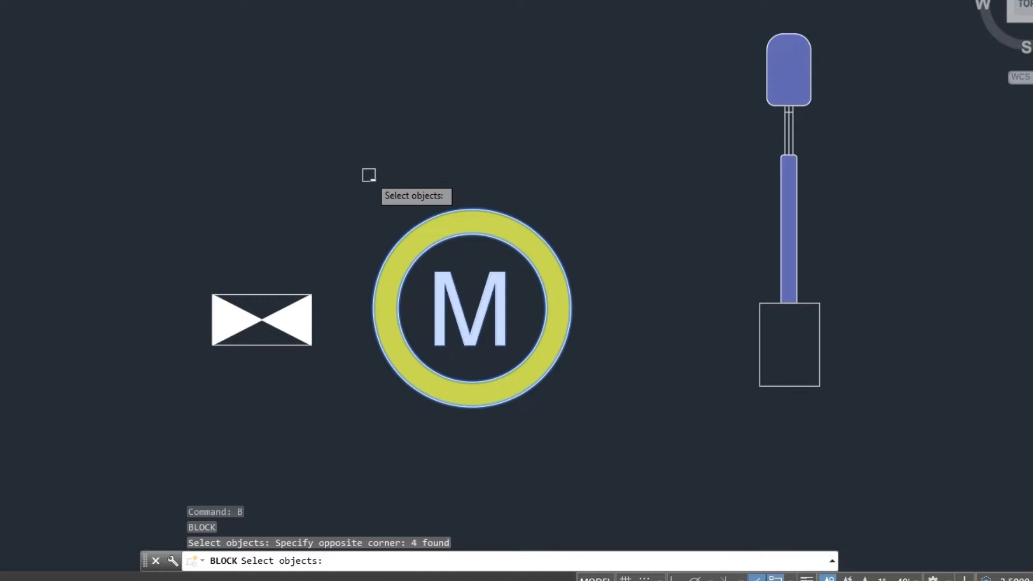
pyautogui.press('Return')
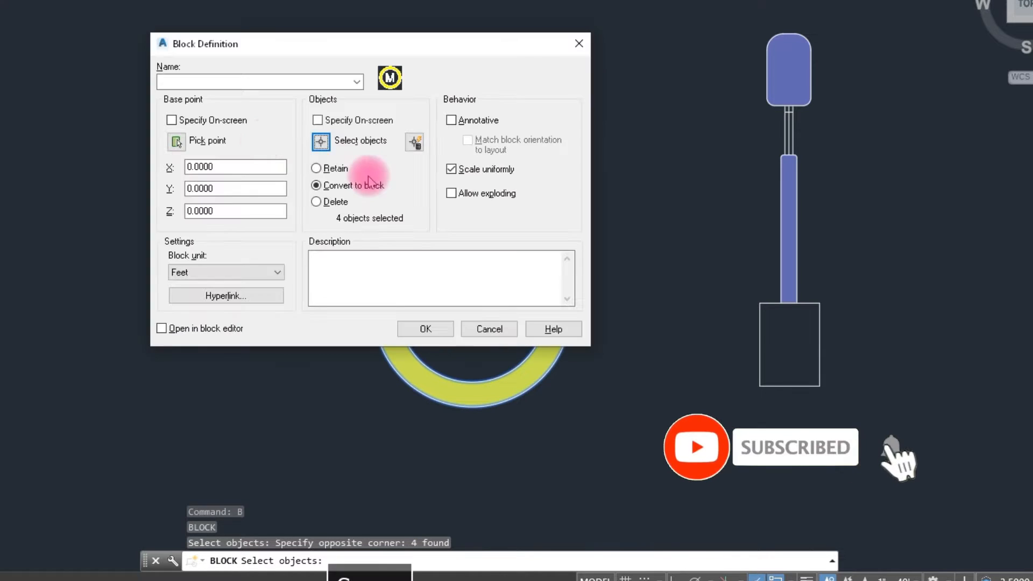
# - Set the block's base point at the centre of the M symbol, name the block manhole, and create it
pyautogui.click(176, 141)
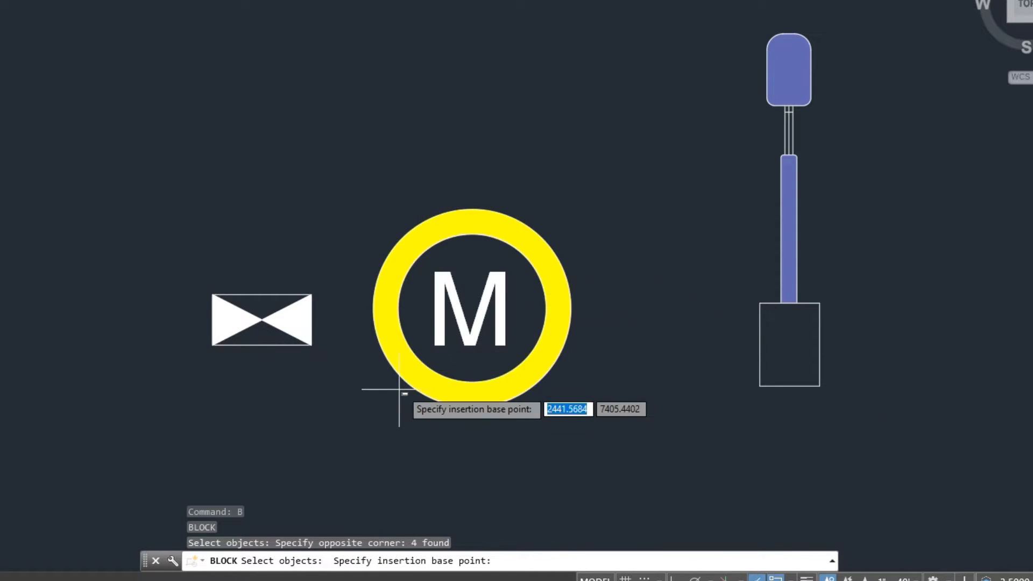
pyautogui.scroll(-2, 403, 386)
pyautogui.click(444, 338)
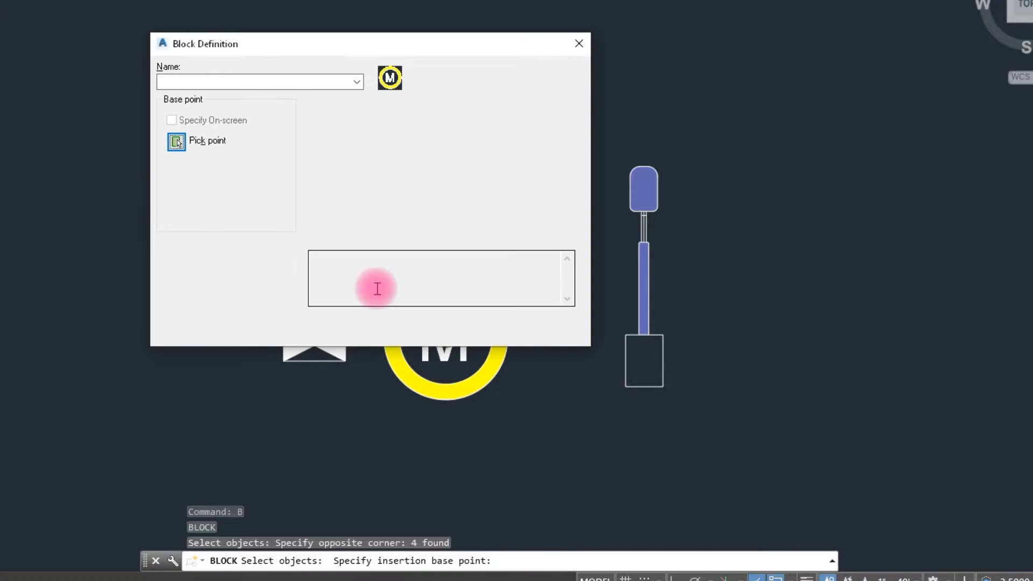
pyautogui.click(208, 82)
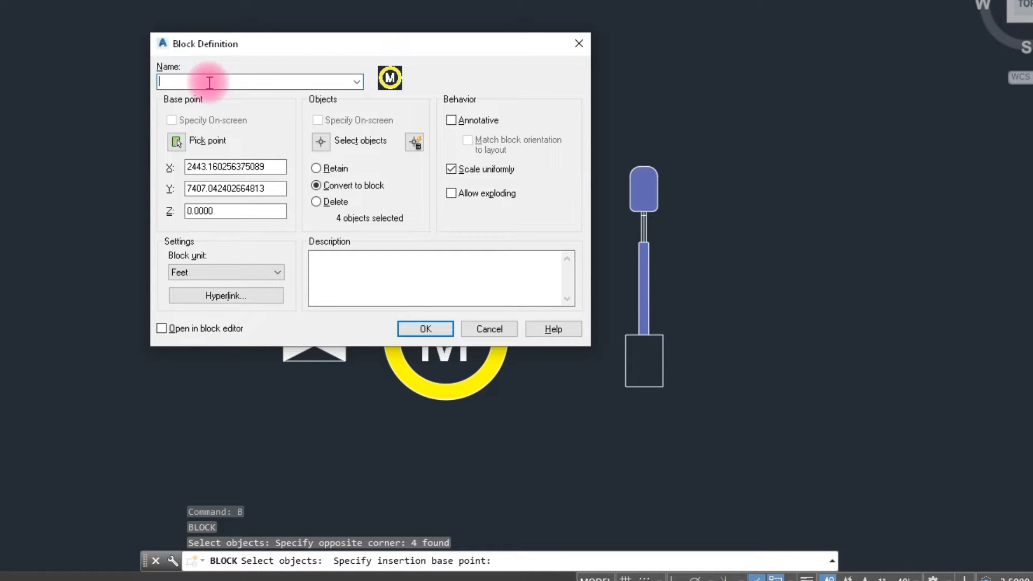
pyautogui.write('manhole')
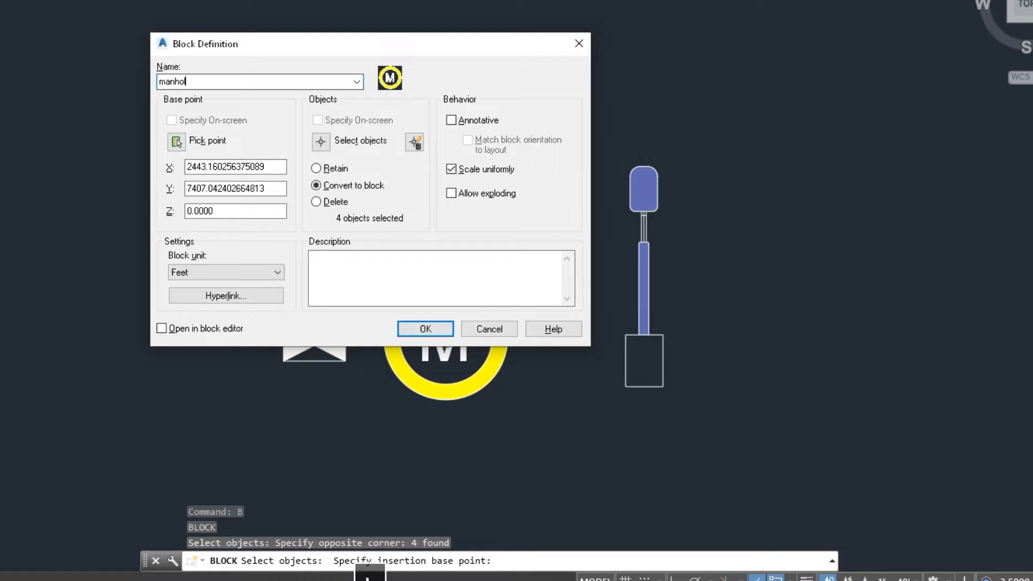
pyautogui.click(415, 328)
# - Examine the manhole symbol up close and in relation to its surroundings in the drawing
pyautogui.scroll(-4, 492, 347)
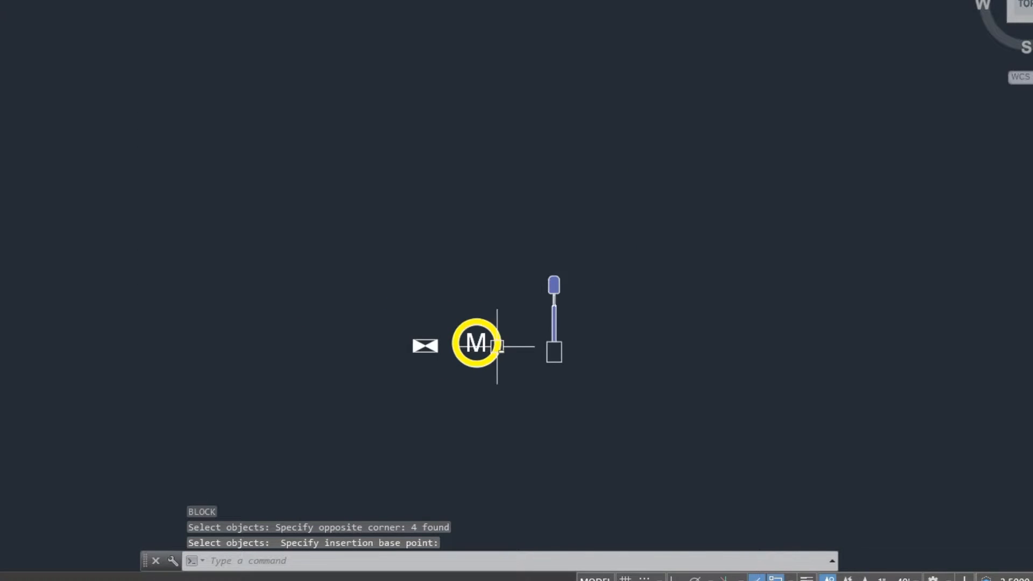
pyautogui.scroll(4, 484, 328)
pyautogui.scroll(-6, 484, 328)
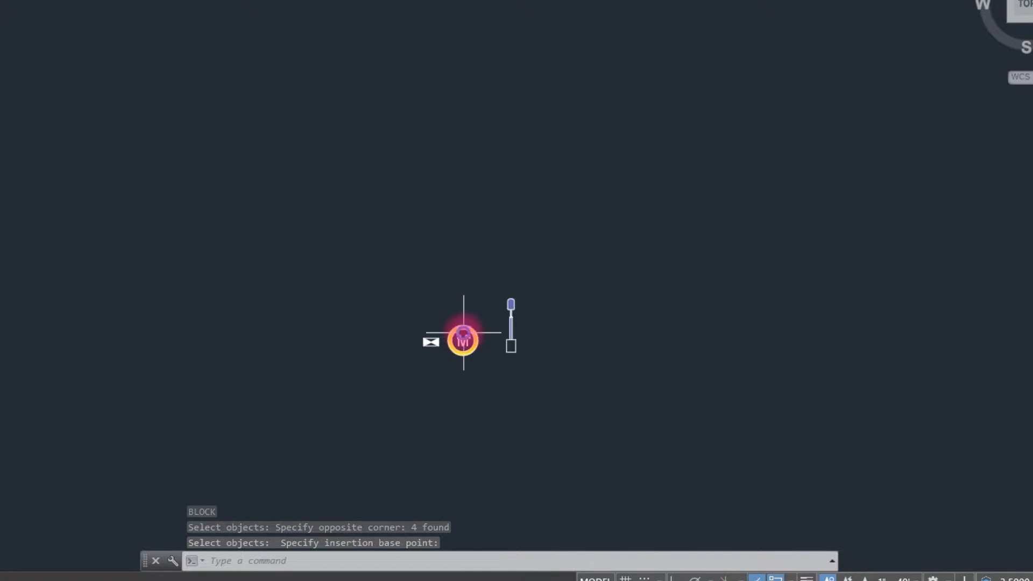
pyautogui.scroll(4, 461, 336)
pyautogui.scroll(4, 476, 351)
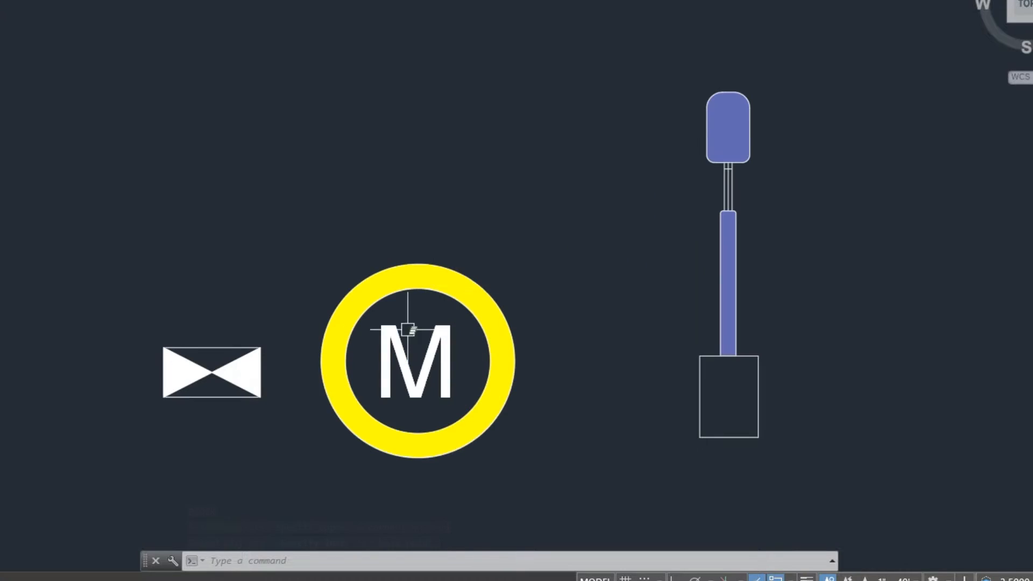
pyautogui.scroll(-8, 405, 379)
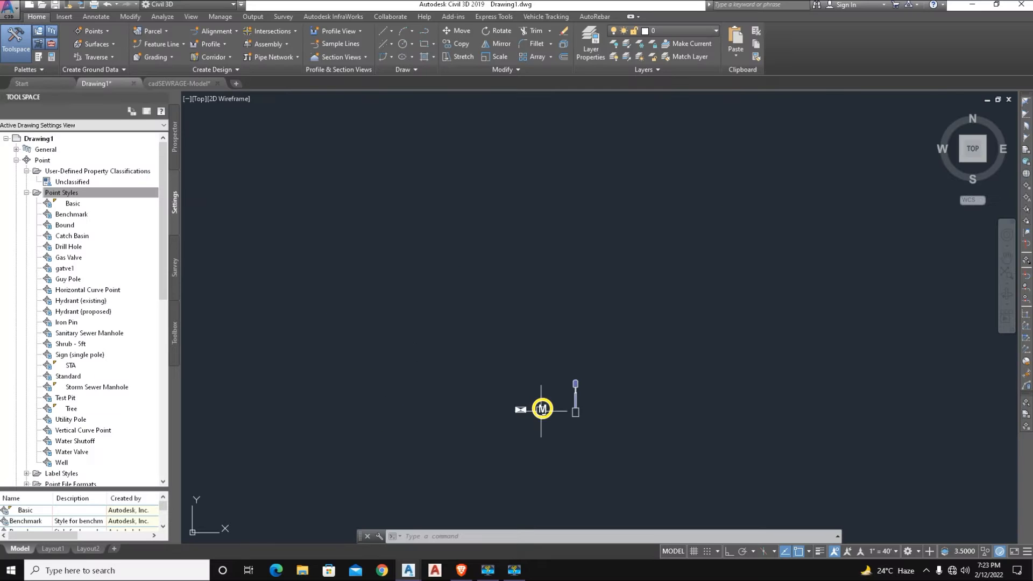
pyautogui.scroll(5, 541, 409)
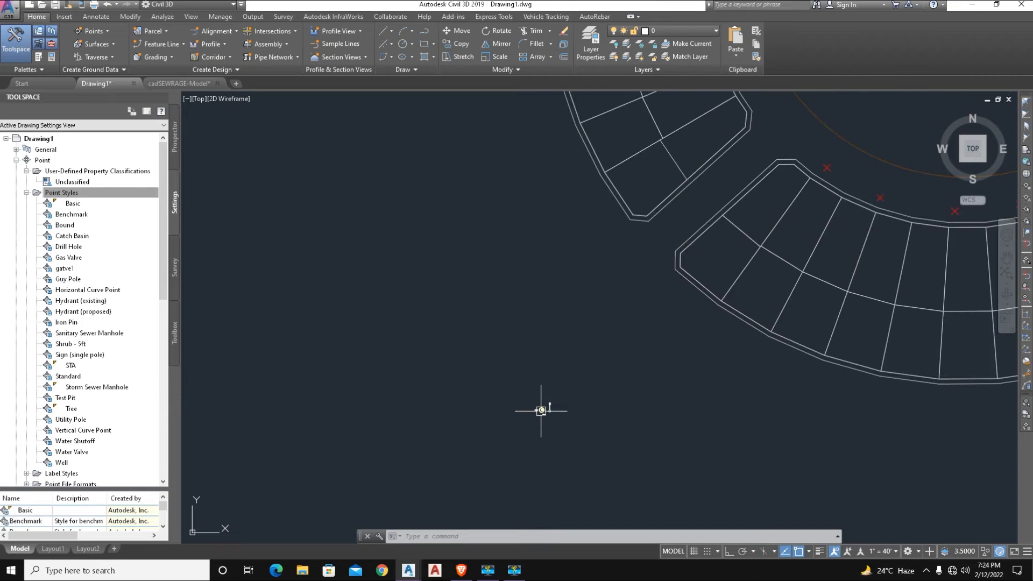
# - From a COGO point beside the parcels, open the _All Points group's Basic point style for editing
pyautogui.scroll(-3, 779, 288)
pyautogui.scroll(3, 745, 309)
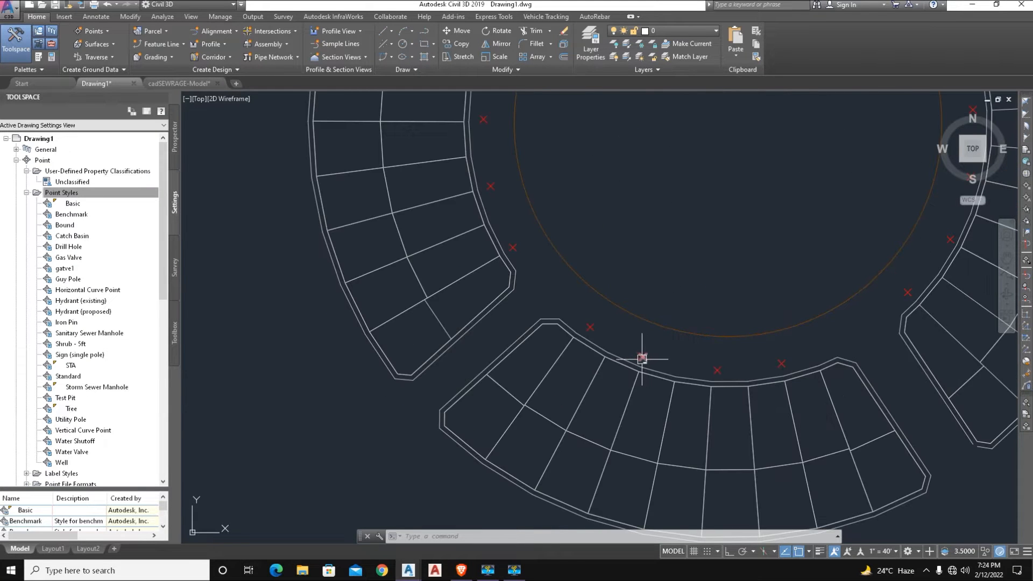
pyautogui.scroll(4, 642, 358)
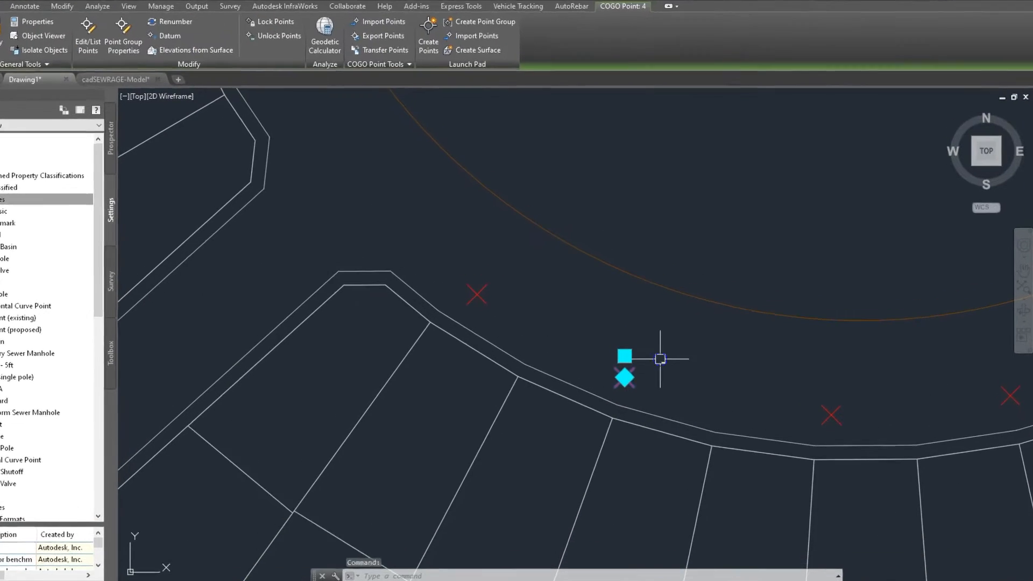
pyautogui.rightClick(676, 341)
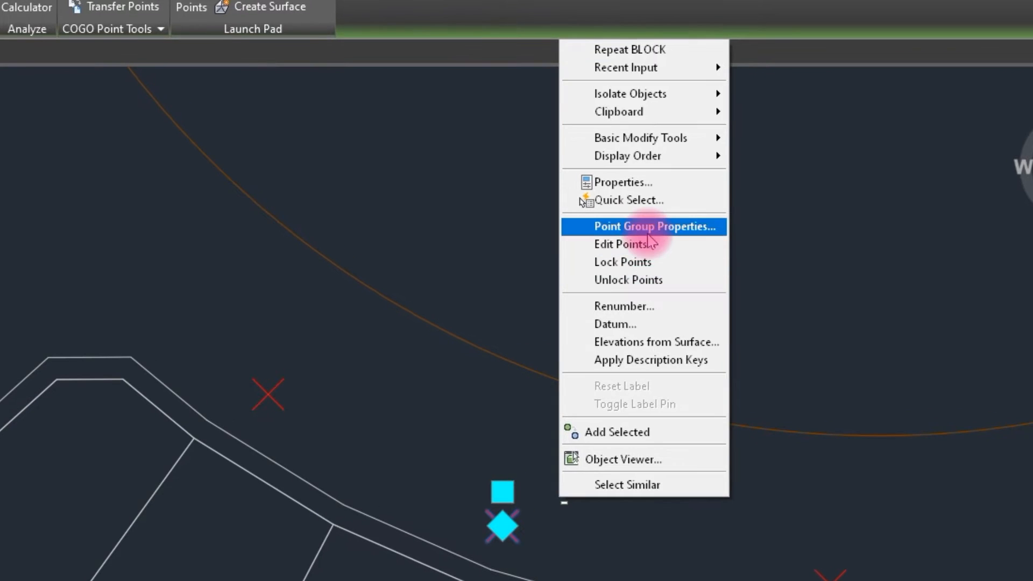
pyautogui.click(691, 221)
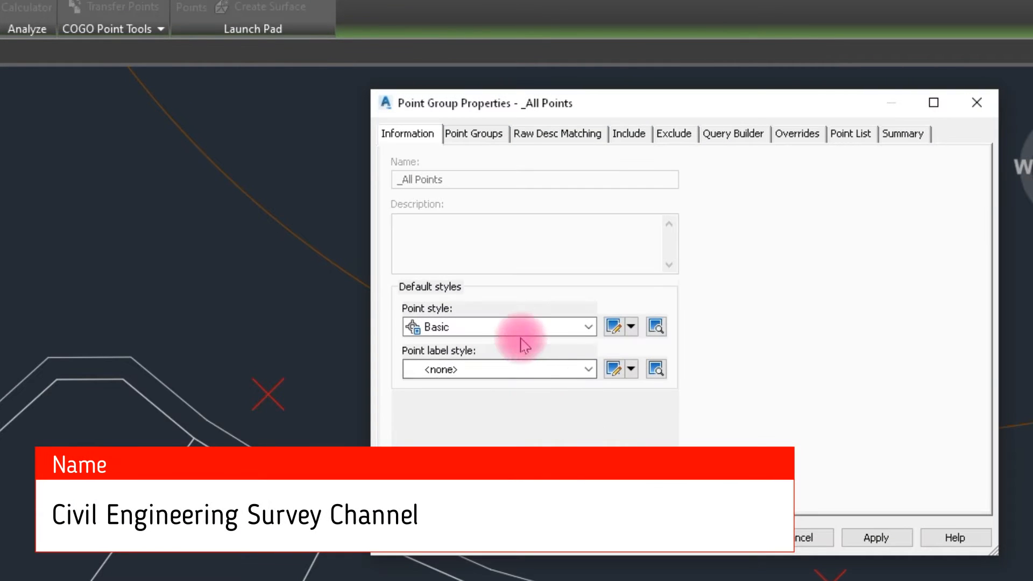
pyautogui.click(613, 327)
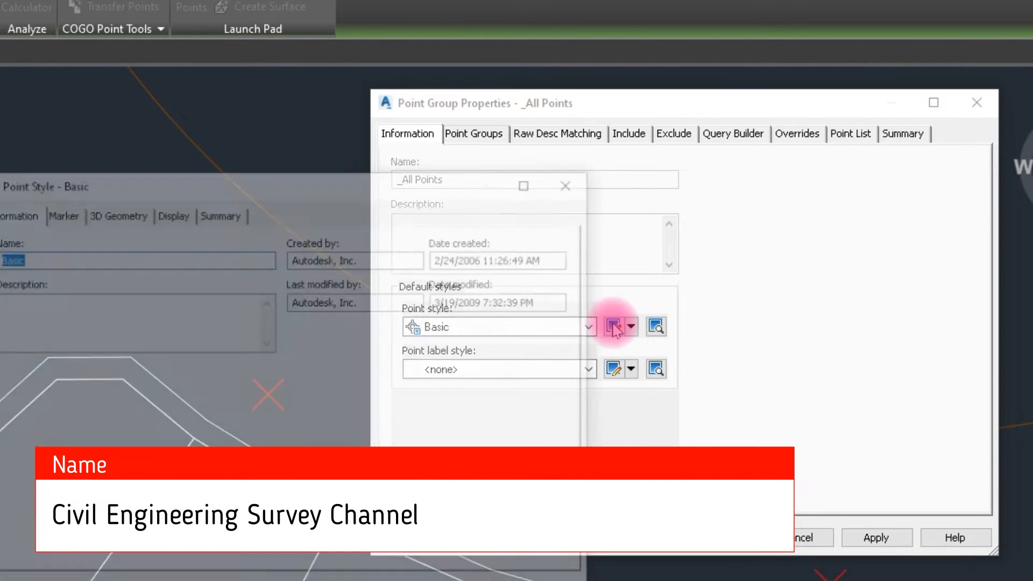
# - Make the Basic point style use the manhole AutoCAD block symbol as its marker and apply it to the _All Points group
pyautogui.click(69, 220)
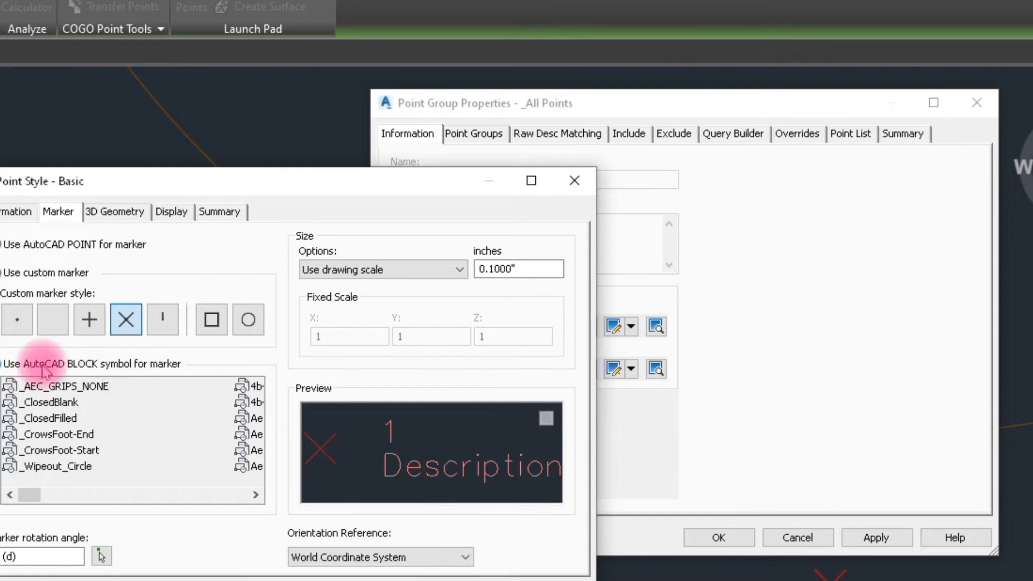
pyautogui.click(13, 364)
pyautogui.click(44, 452)
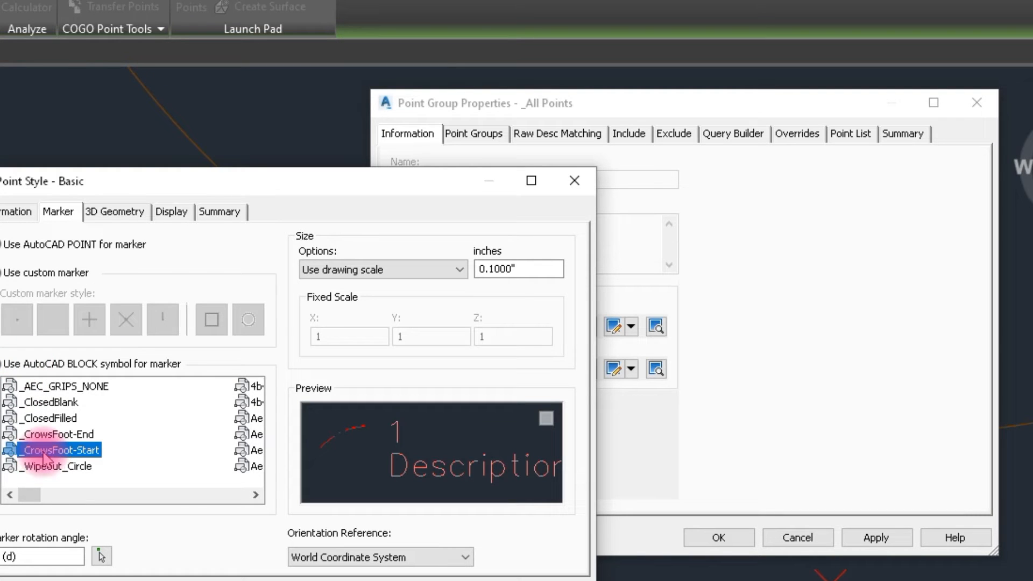
pyautogui.press('m')
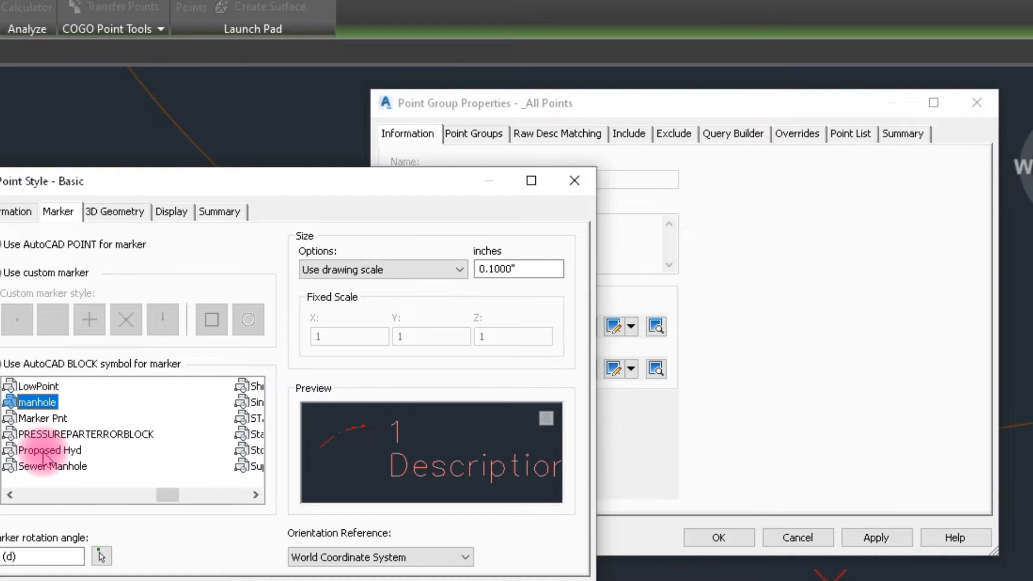
pyautogui.click(32, 406)
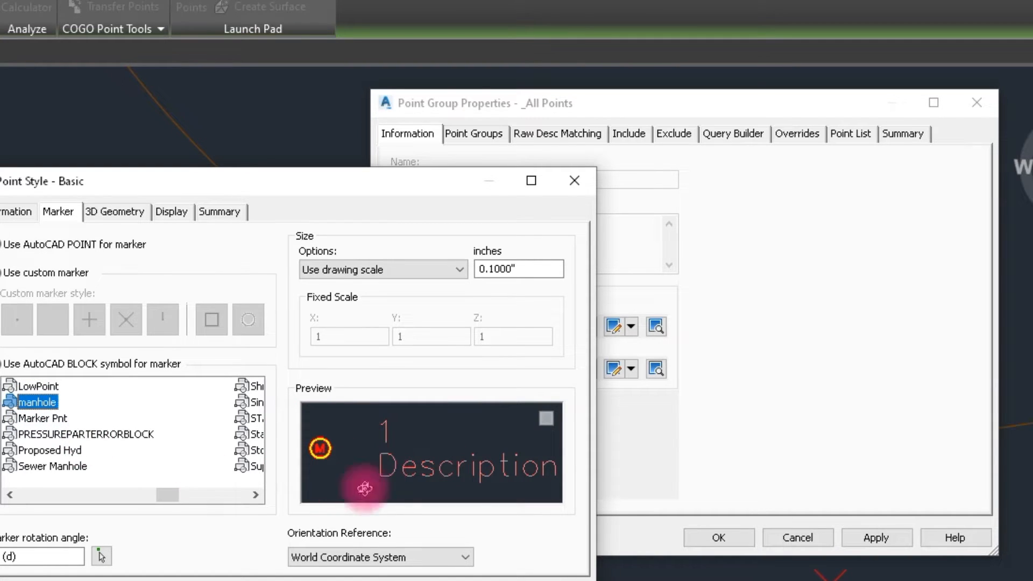
pyautogui.click(323, 580)
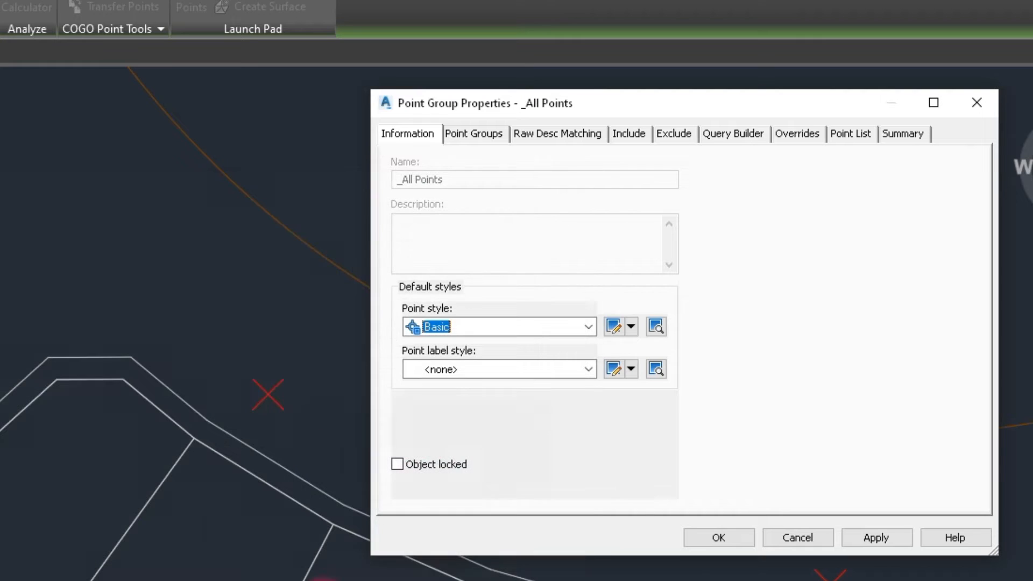
pyautogui.click(874, 538)
pyautogui.click(733, 535)
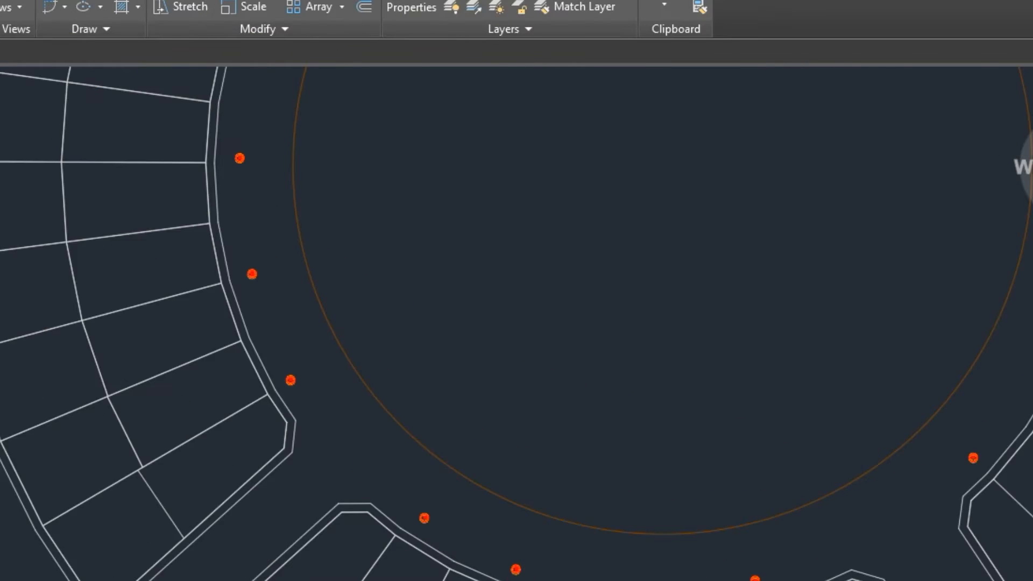
# - Examine the point markers around the circular road at different zoom levels
pyautogui.scroll(-2, 759, 539)
pyautogui.scroll(5, 893, 382)
pyautogui.scroll(5, 868, 338)
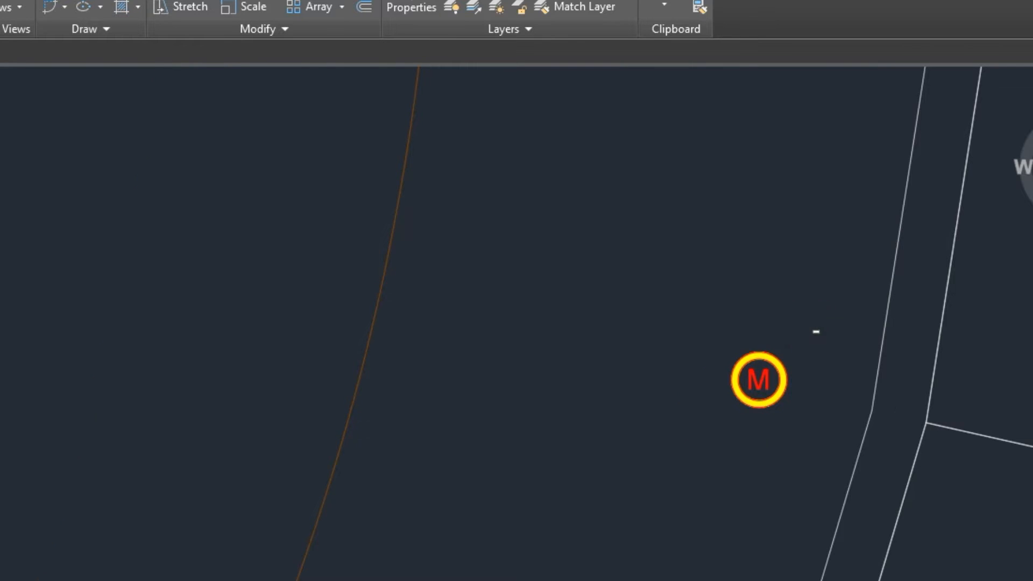
pyautogui.scroll(2, 815, 331)
pyautogui.scroll(-6, 698, 500)
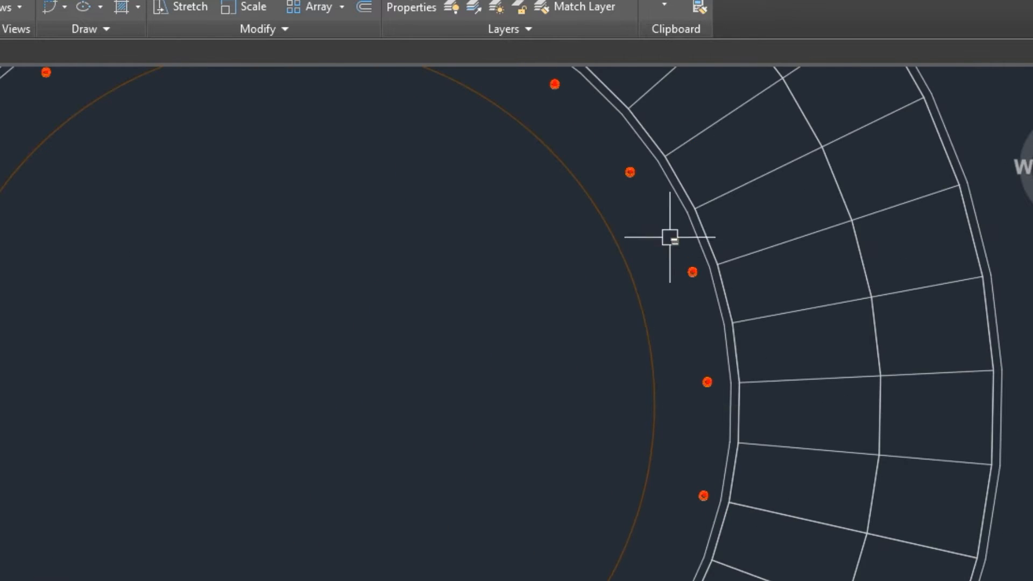
pyautogui.scroll(4, 670, 237)
pyautogui.scroll(-3, 694, 331)
pyautogui.scroll(5, 546, 106)
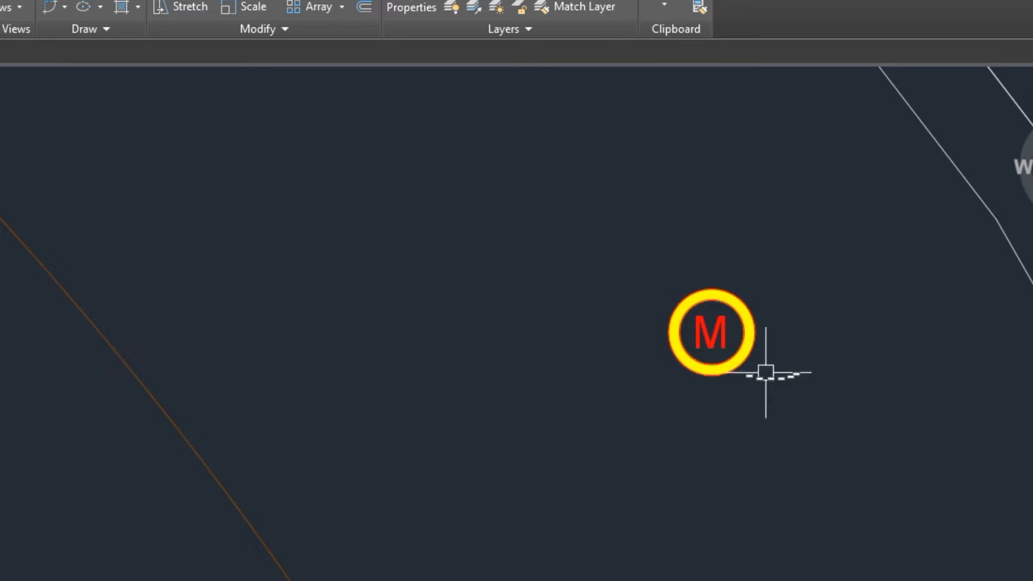
# - Set the _All Points group's point label style to Northing and Easting, and check the labels around the road
pyautogui.click(731, 328)
pyautogui.rightClick(732, 329)
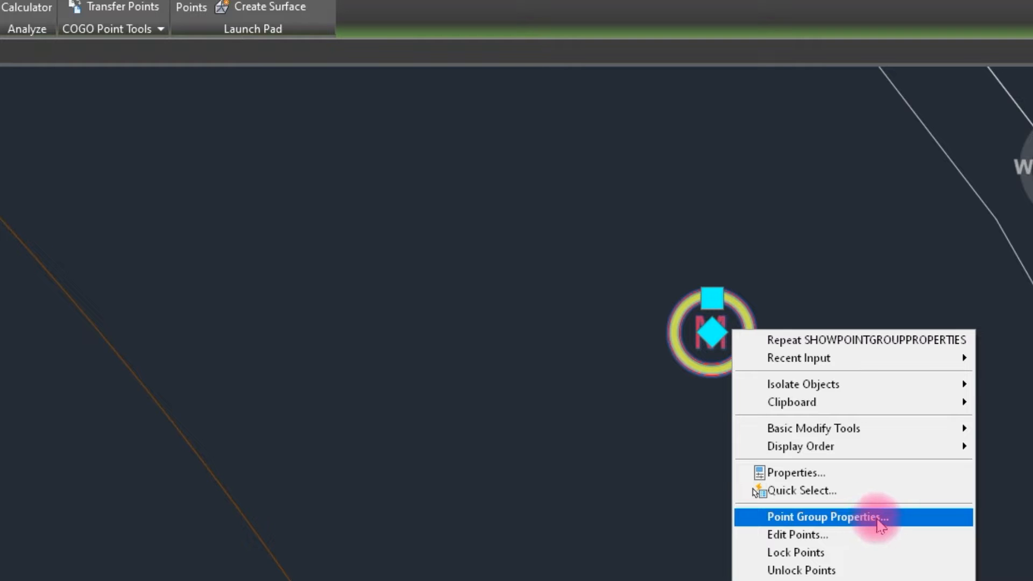
pyautogui.click(880, 521)
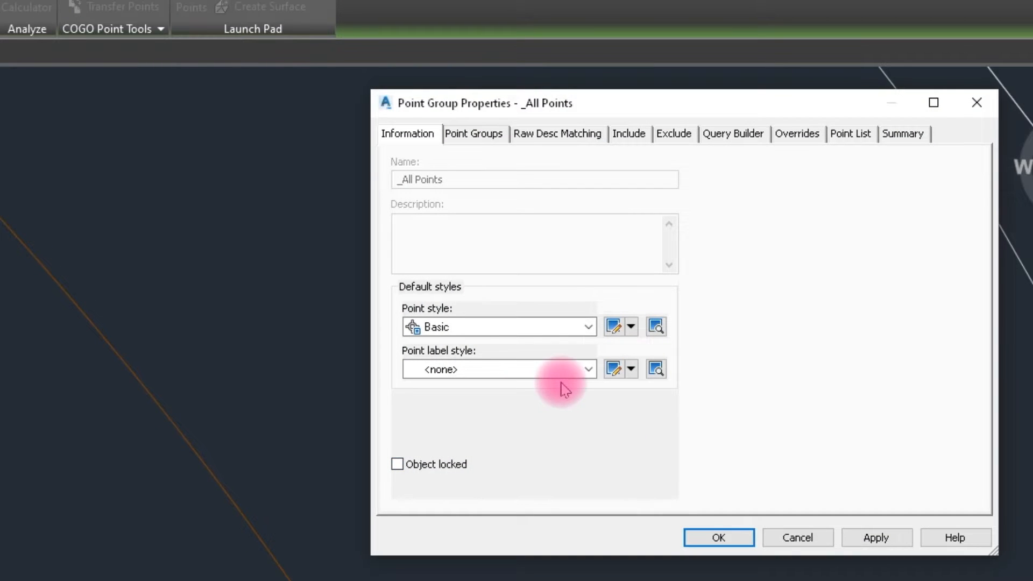
pyautogui.click(563, 369)
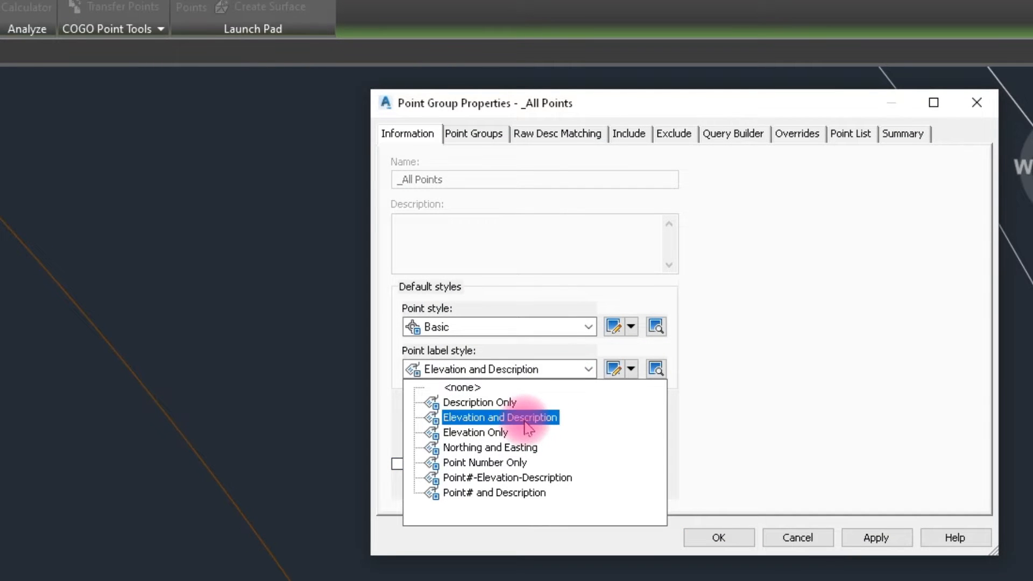
pyautogui.click(499, 452)
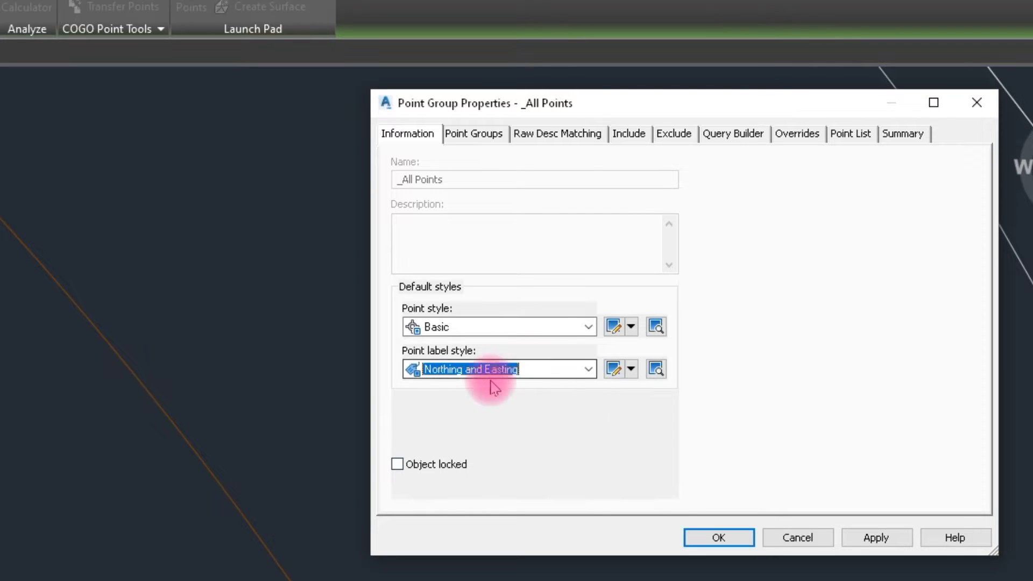
pyautogui.click(718, 537)
pyautogui.scroll(-5, 584, 512)
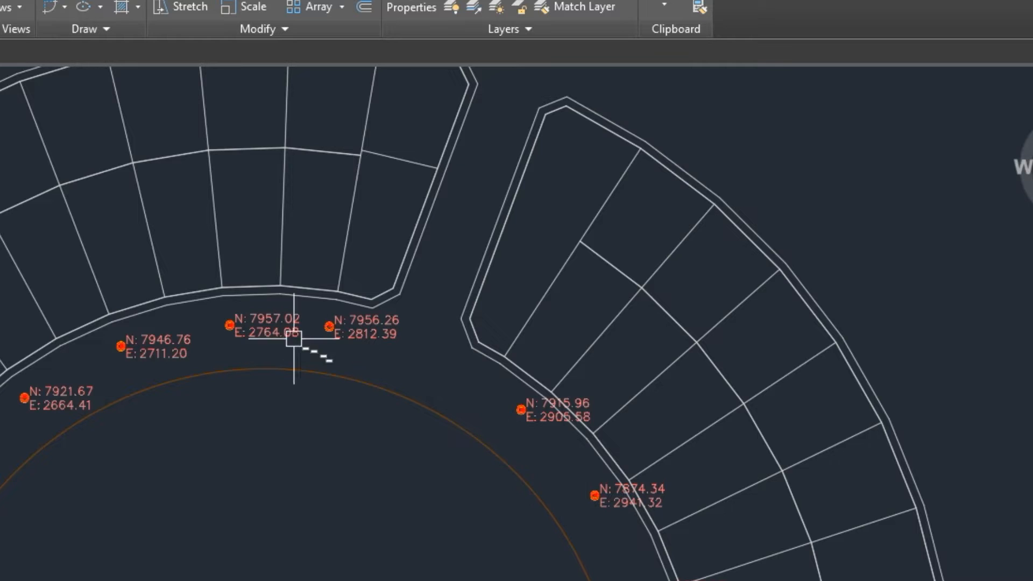
pyautogui.scroll(6, 3, 542)
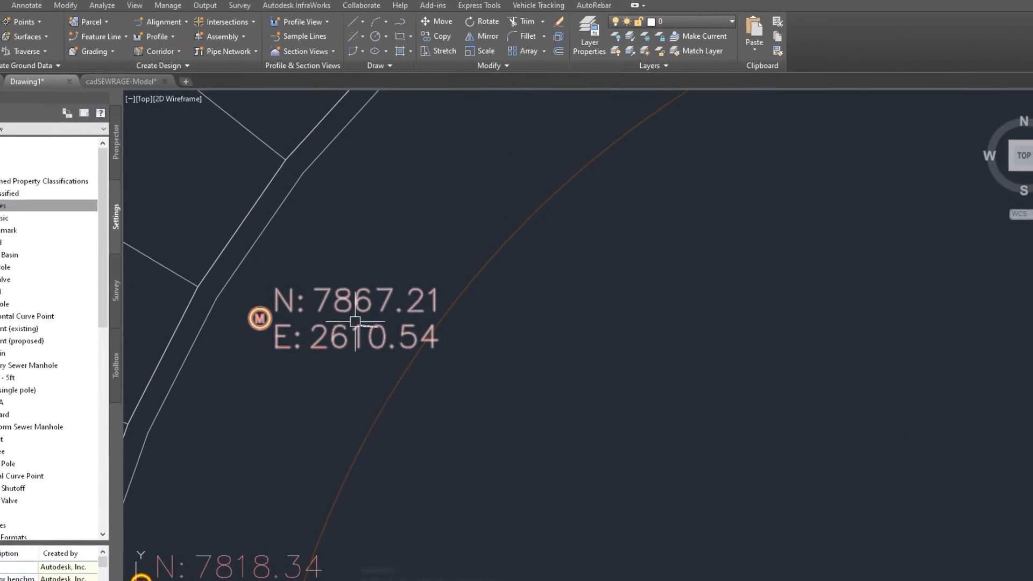
# - Examine the manhole markers and their northing and easting labels around the circular road, close up and as a whole
pyautogui.click(467, 326)
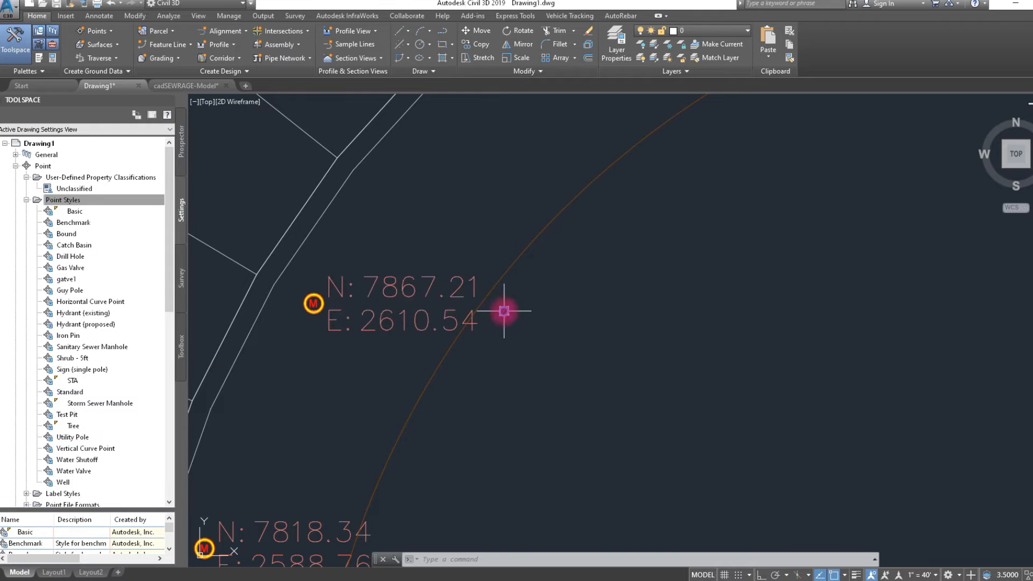
pyautogui.scroll(-8, 504, 310)
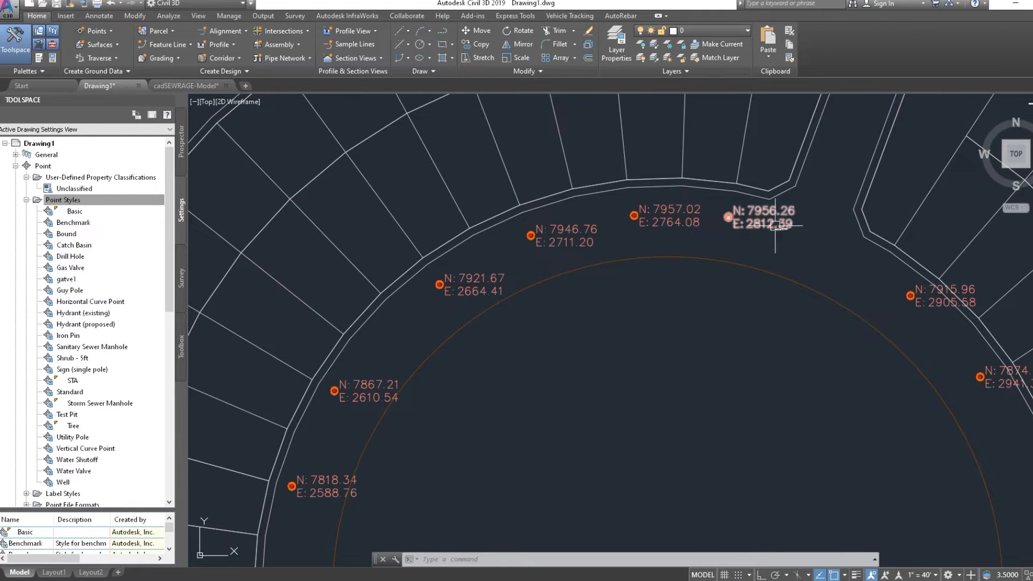
pyautogui.scroll(-3, 896, 251)
pyautogui.scroll(7, 599, 430)
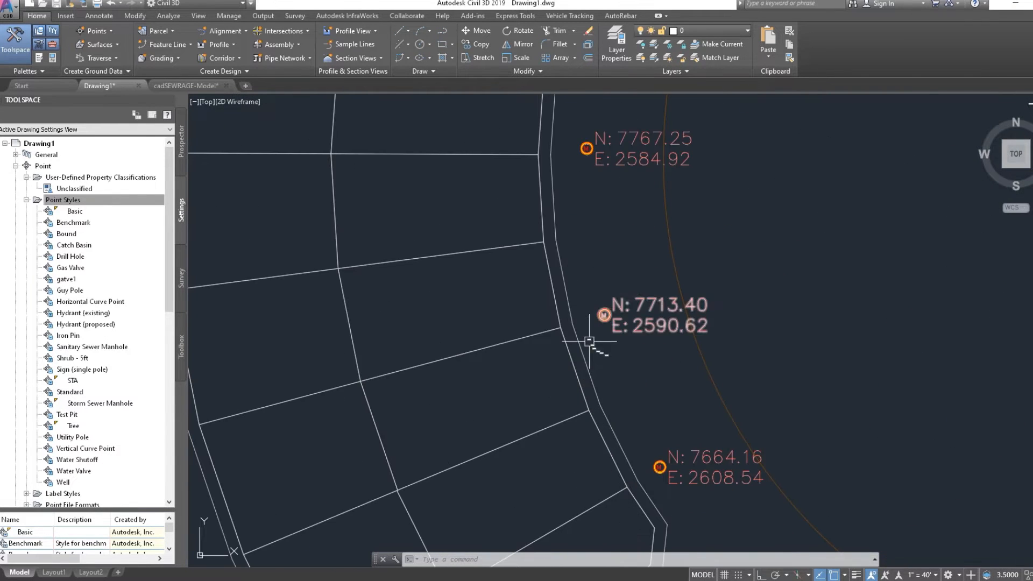
pyautogui.scroll(-9, 679, 295)
pyautogui.scroll(-2, 679, 294)
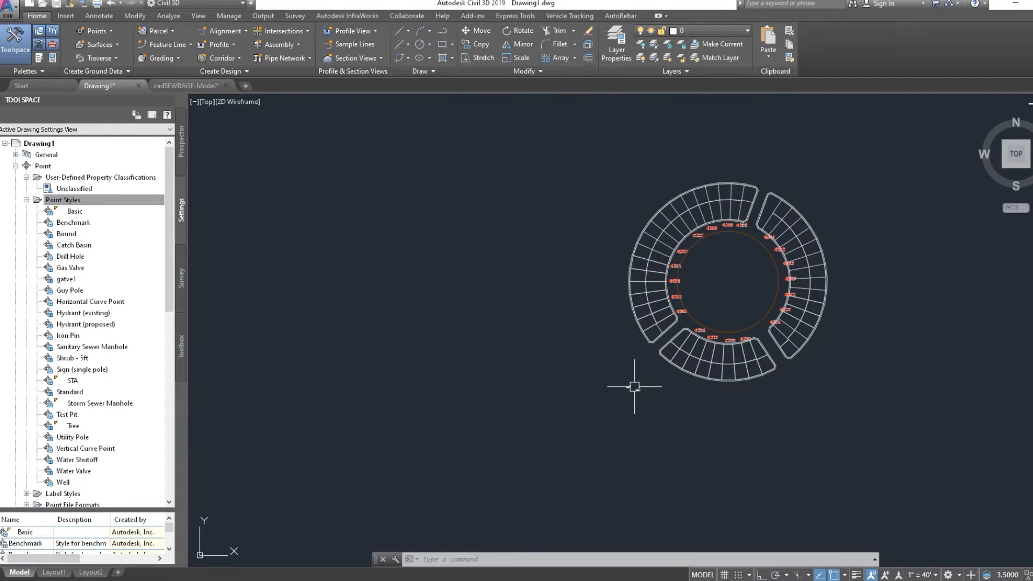
# - Start a new block definition and select all objects of the light pole drawing beside the manhole symbol
pyautogui.scroll(10, 629, 385)
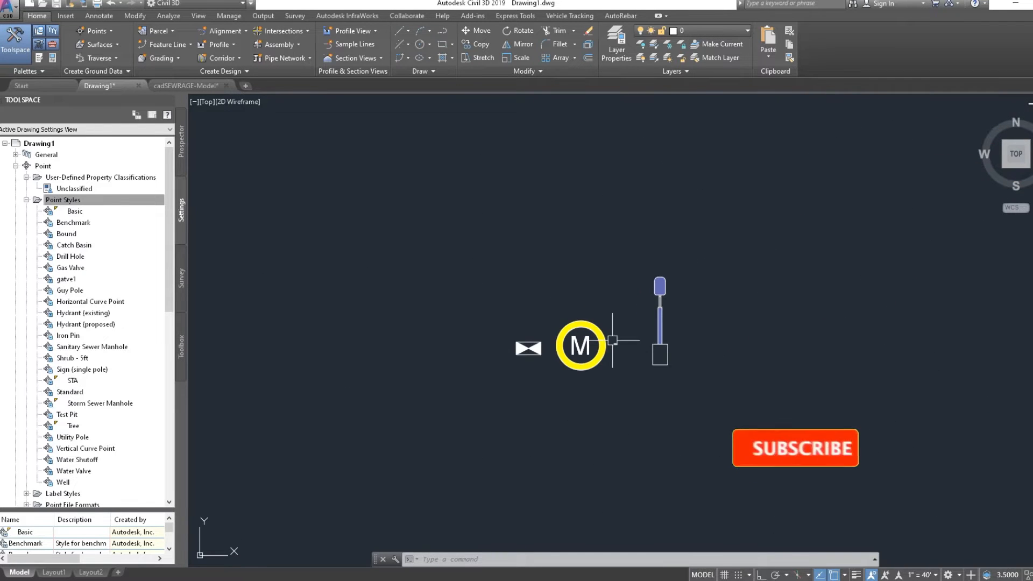
pyautogui.scroll(2, 692, 276)
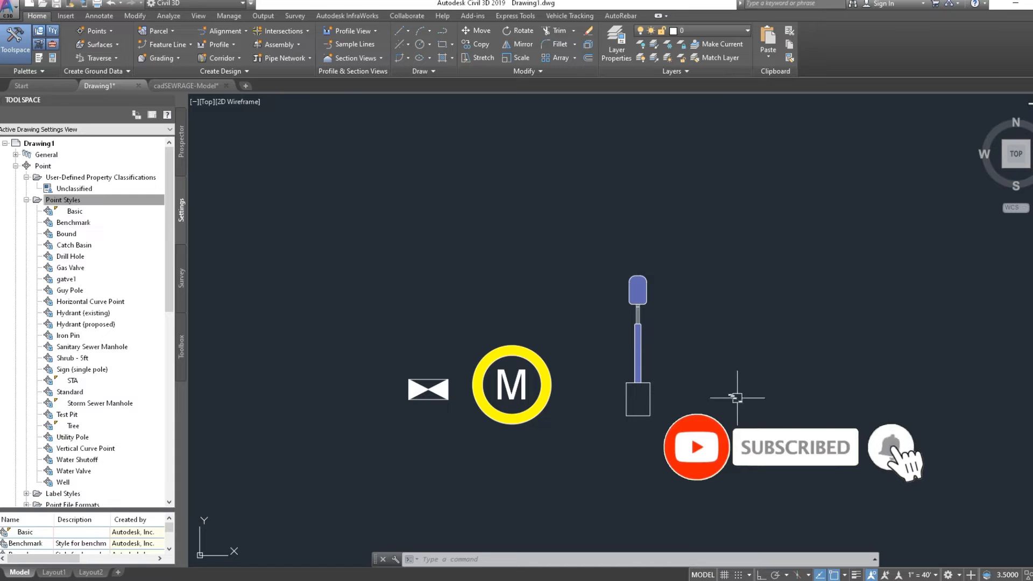
pyautogui.click(800, 426)
pyautogui.click(740, 293)
pyautogui.write('B')
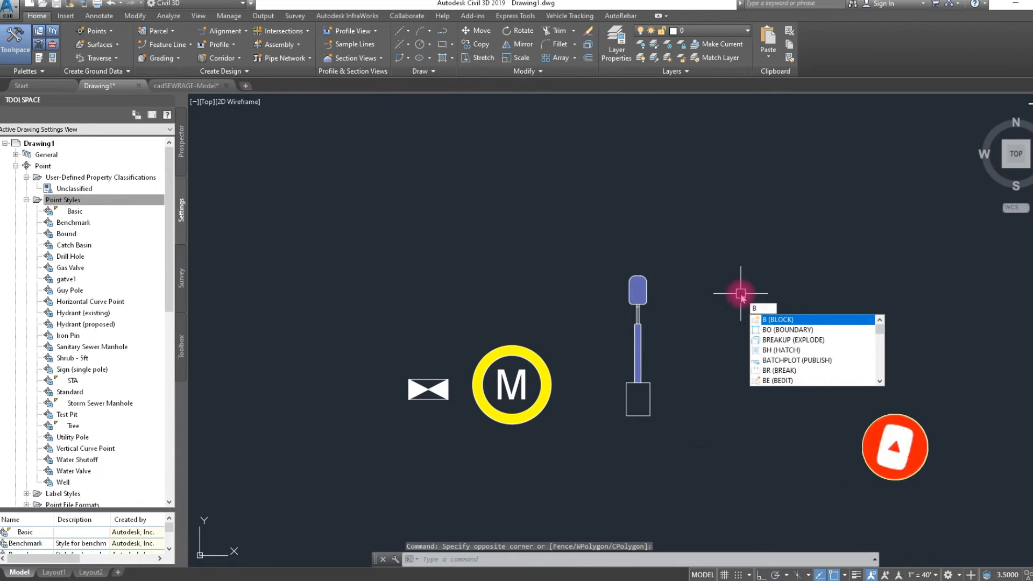
pyautogui.press('space')
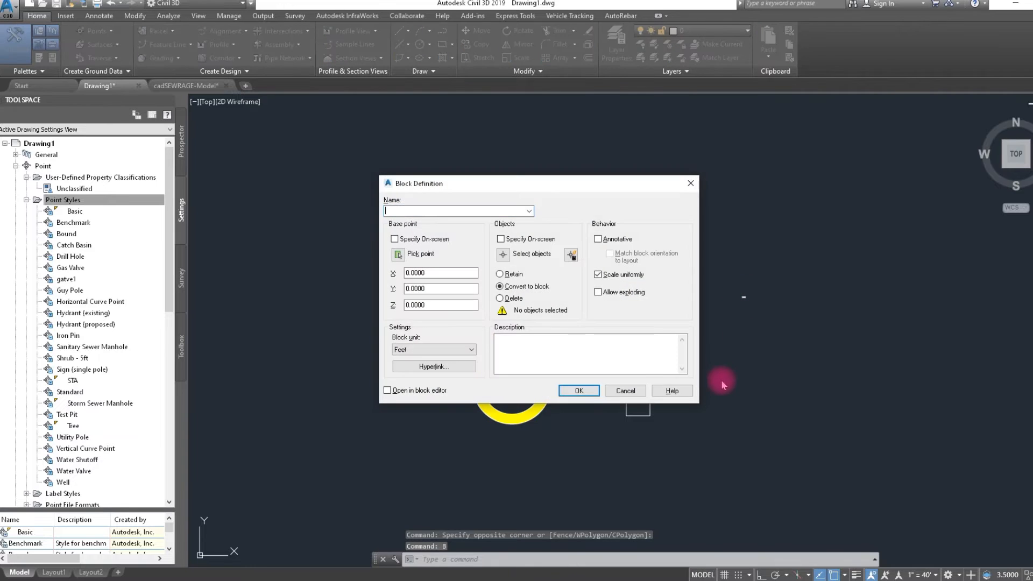
pyautogui.click(498, 258)
pyautogui.click(749, 453)
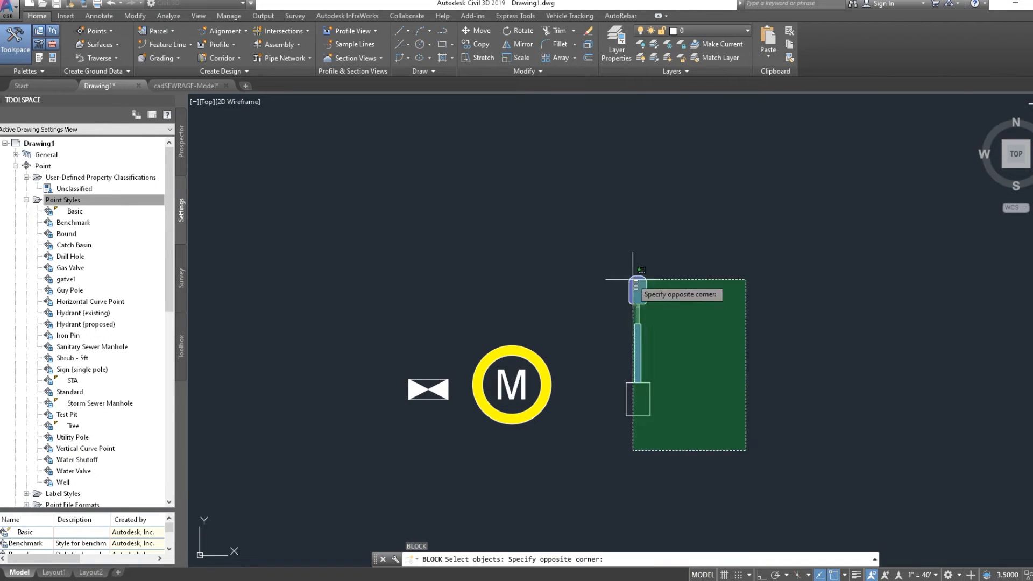
pyautogui.click(607, 235)
pyautogui.press('space')
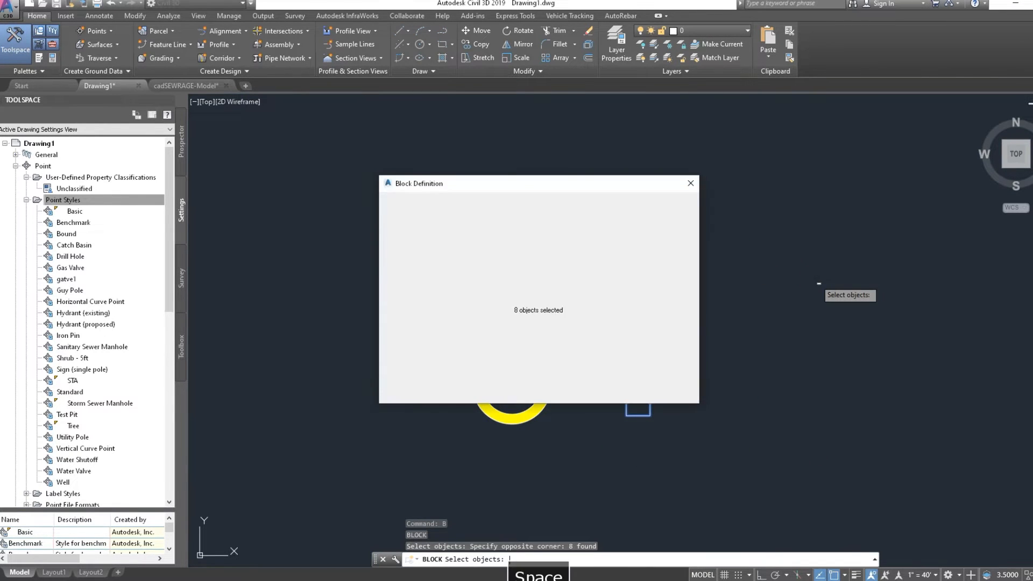
# - Set the base point where the pole meets the top edge of its base box, and create the block as polelight
pyautogui.click(398, 254)
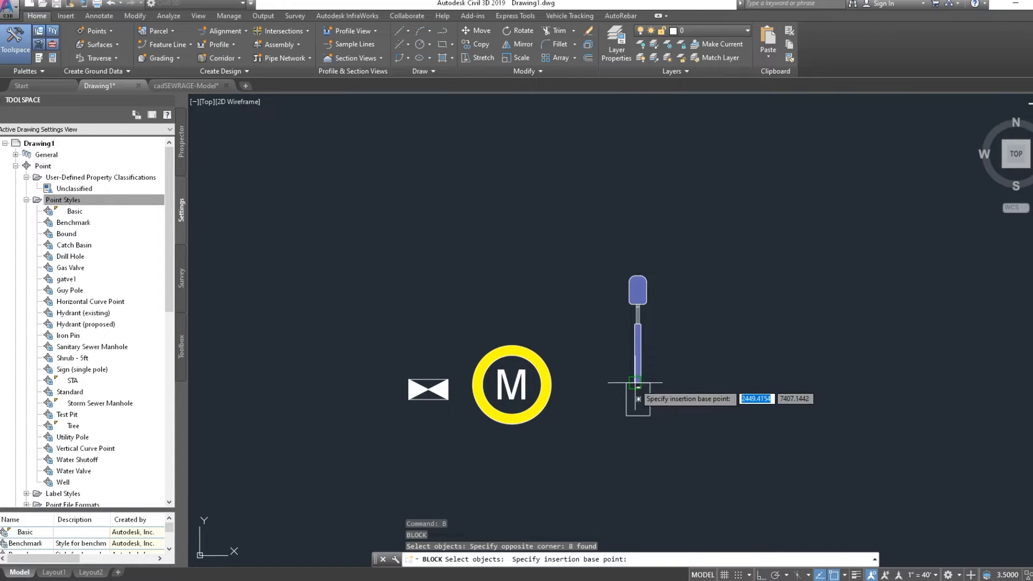
pyautogui.scroll(4, 637, 383)
pyautogui.click(636, 384)
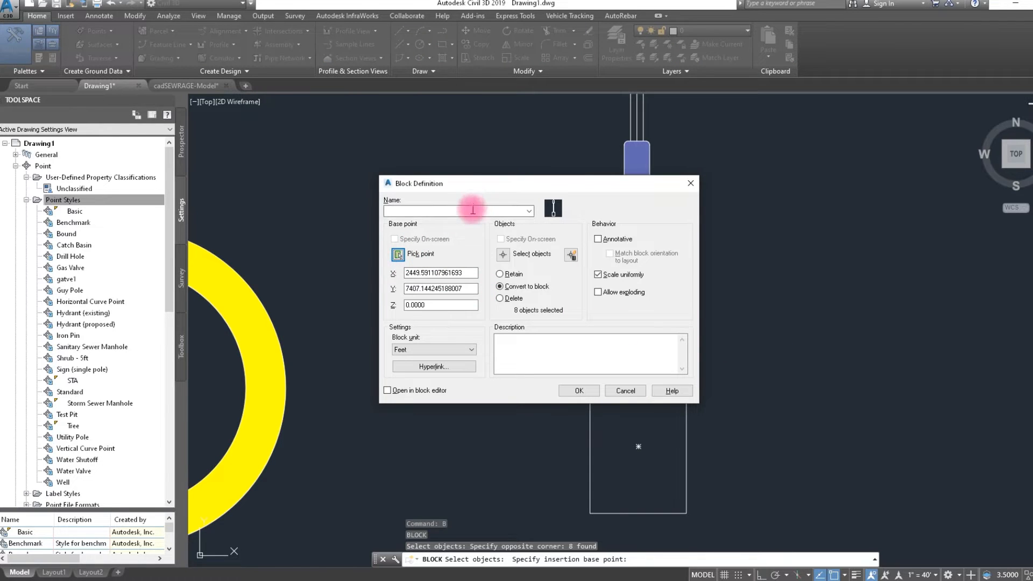
pyautogui.write('polelight')
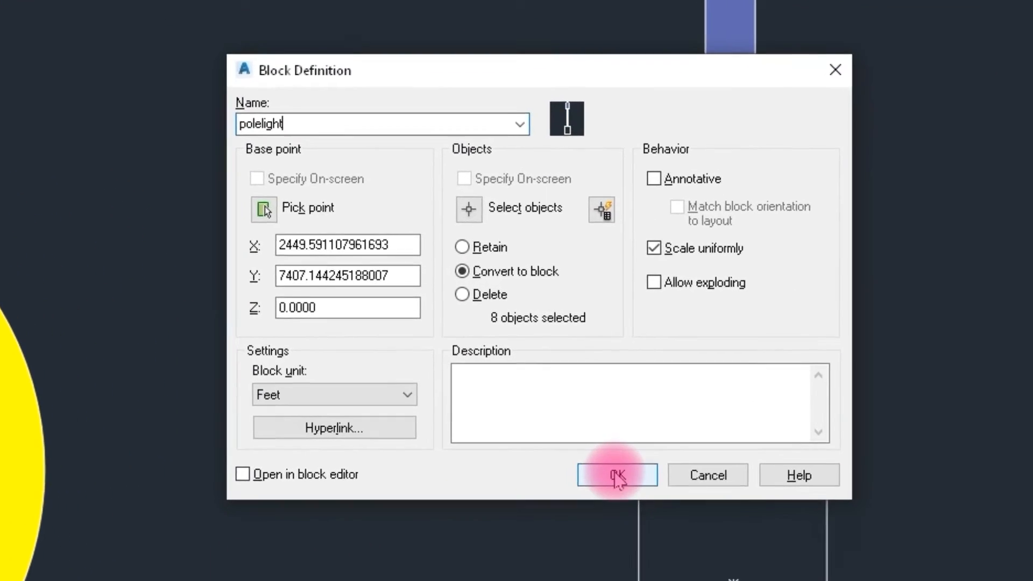
pyautogui.click(618, 475)
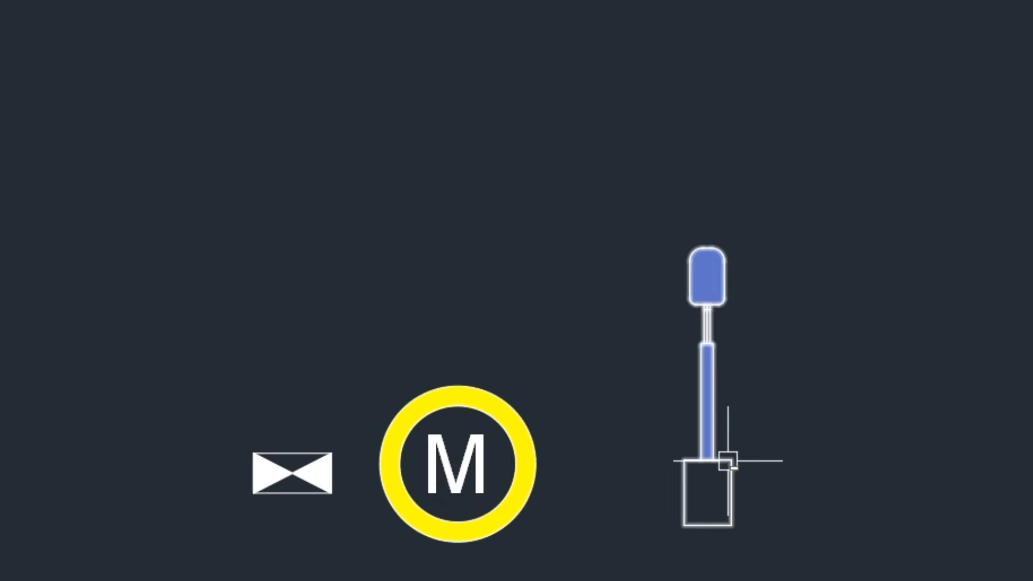
pyautogui.scroll(2, 727, 461)
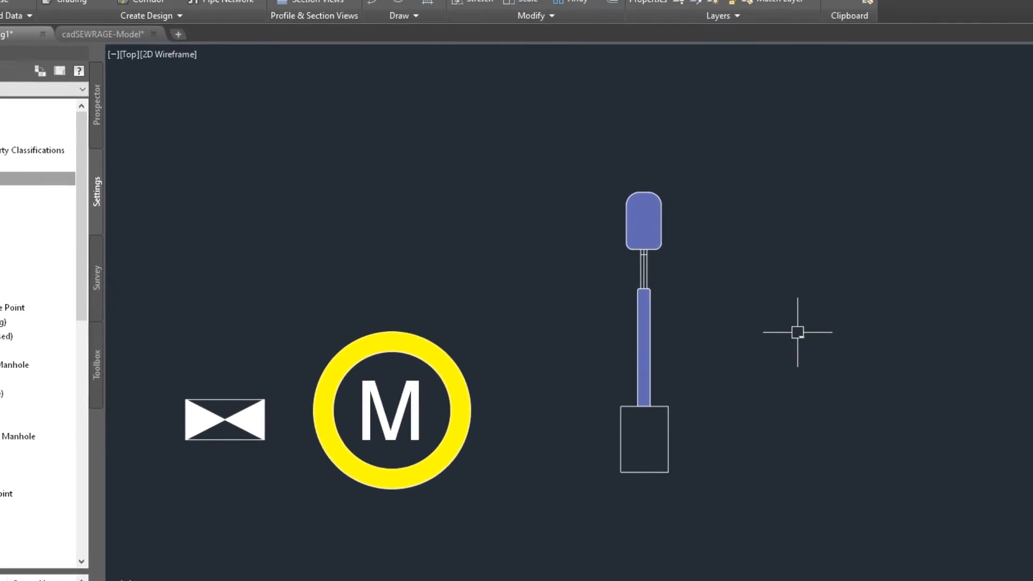
pyautogui.scroll(-4, 797, 331)
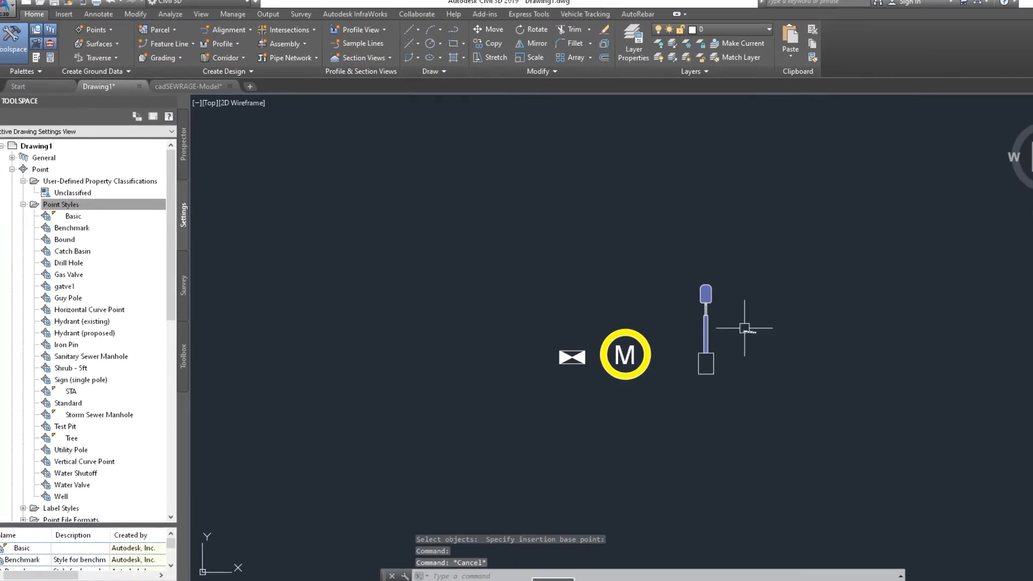
# - Manually create one COGO point in the empty area above the symbols, with the description pole and no elevation entered
pyautogui.scroll(4, 658, 264)
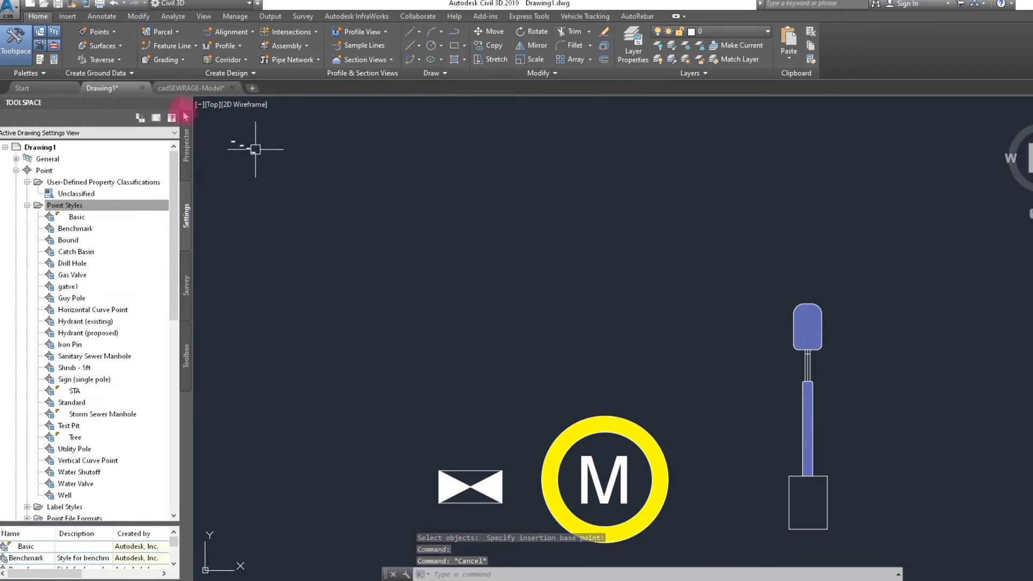
pyautogui.click(115, 36)
pyautogui.click(126, 42)
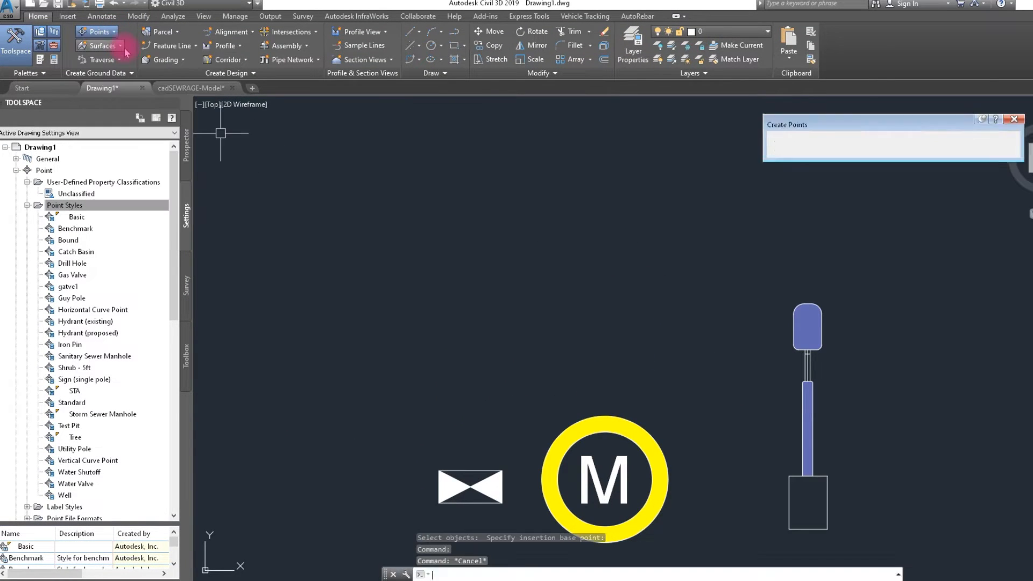
pyautogui.click(789, 138)
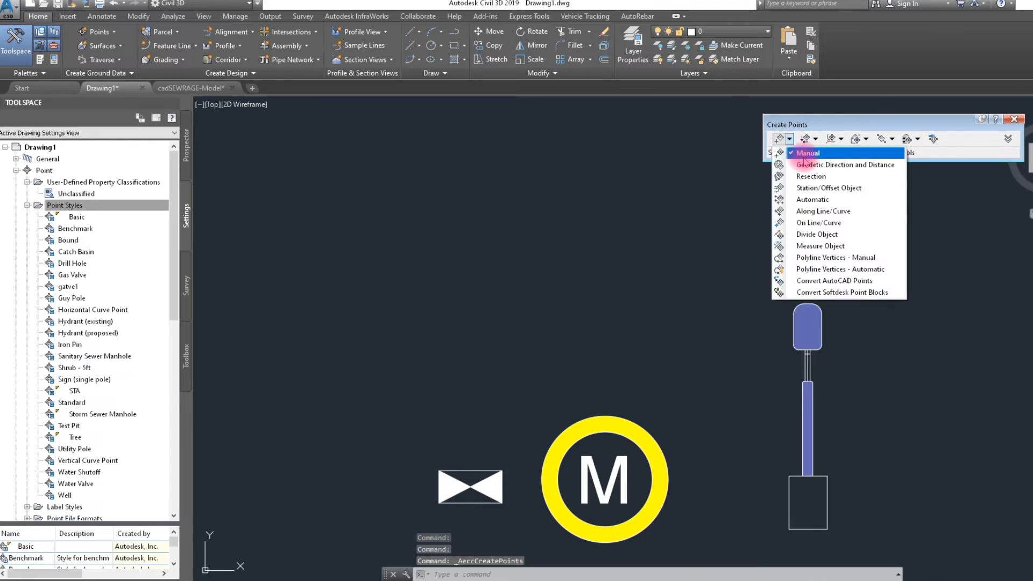
pyautogui.click(804, 154)
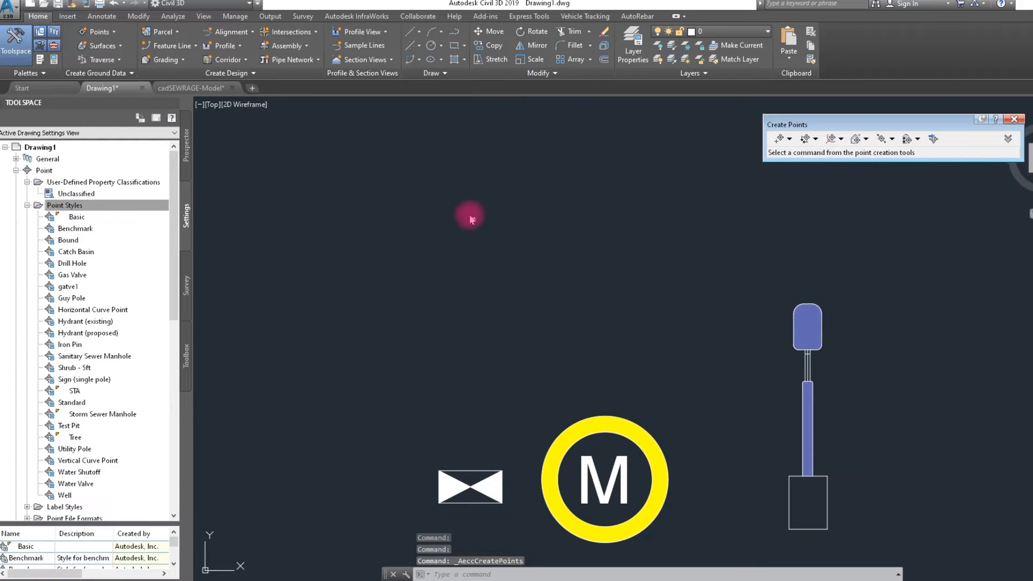
pyautogui.click(508, 234)
pyautogui.scroll(-4, 508, 239)
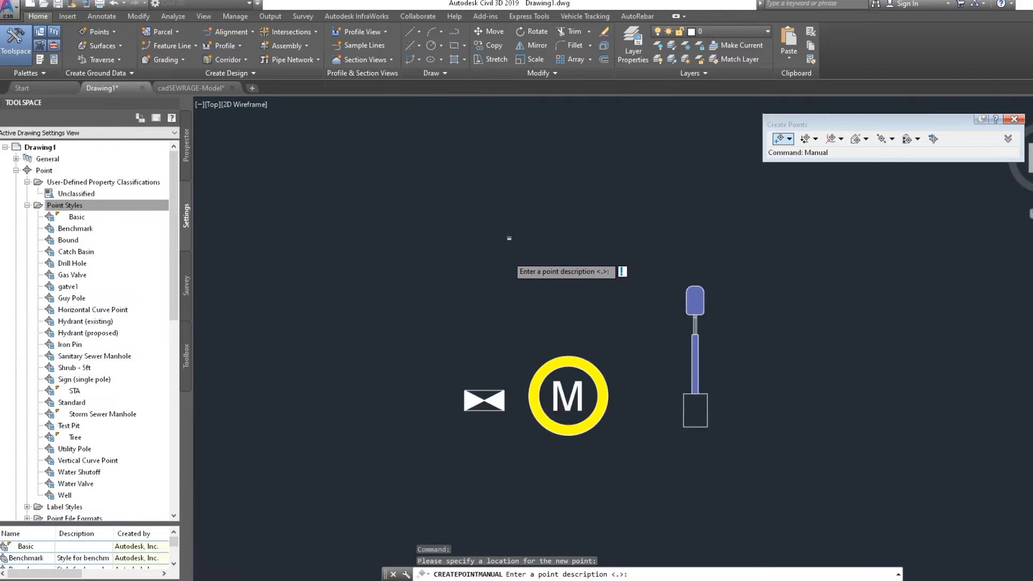
pyautogui.scroll(4, 509, 240)
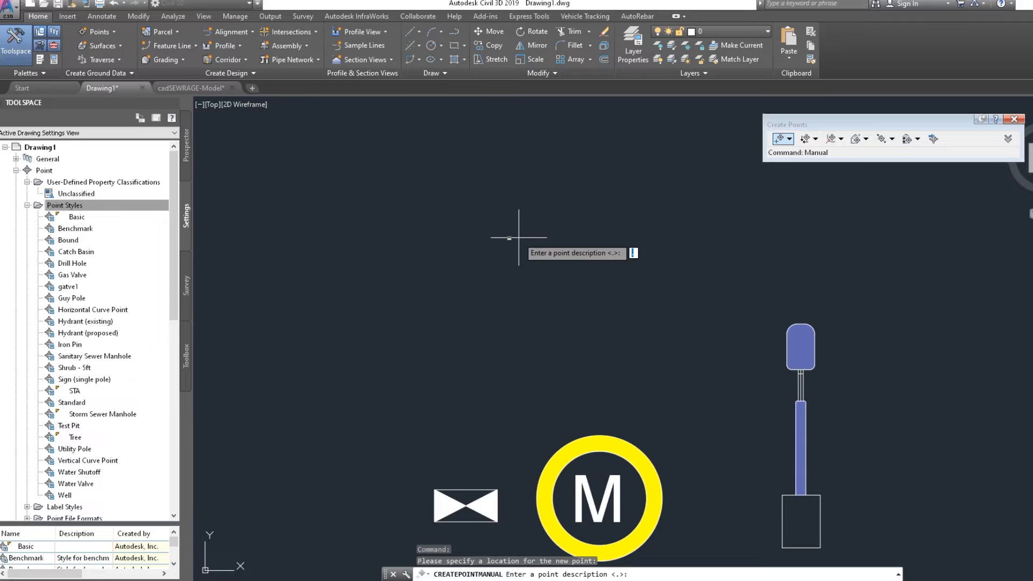
pyautogui.write('pole')
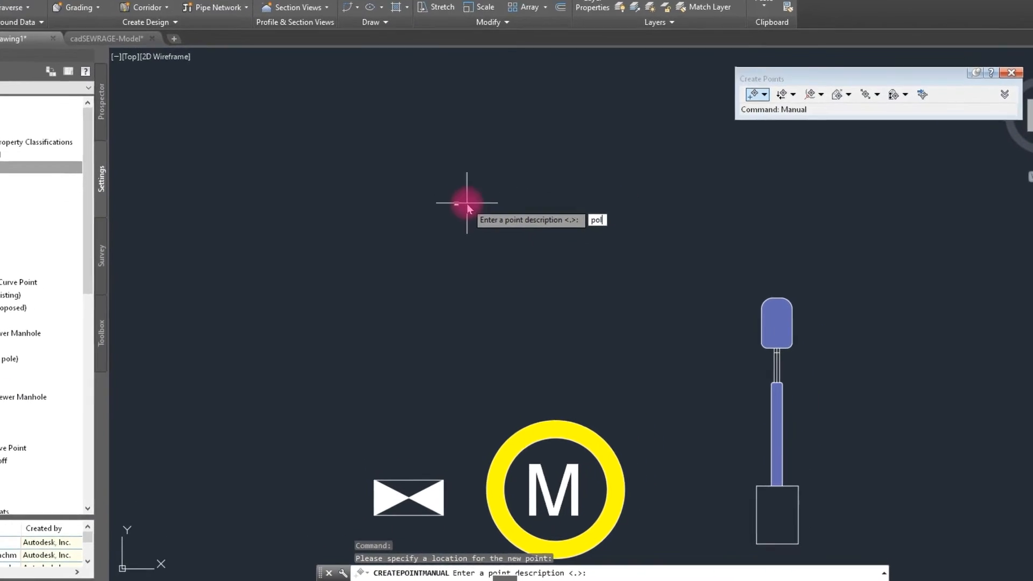
pyautogui.press('Return')
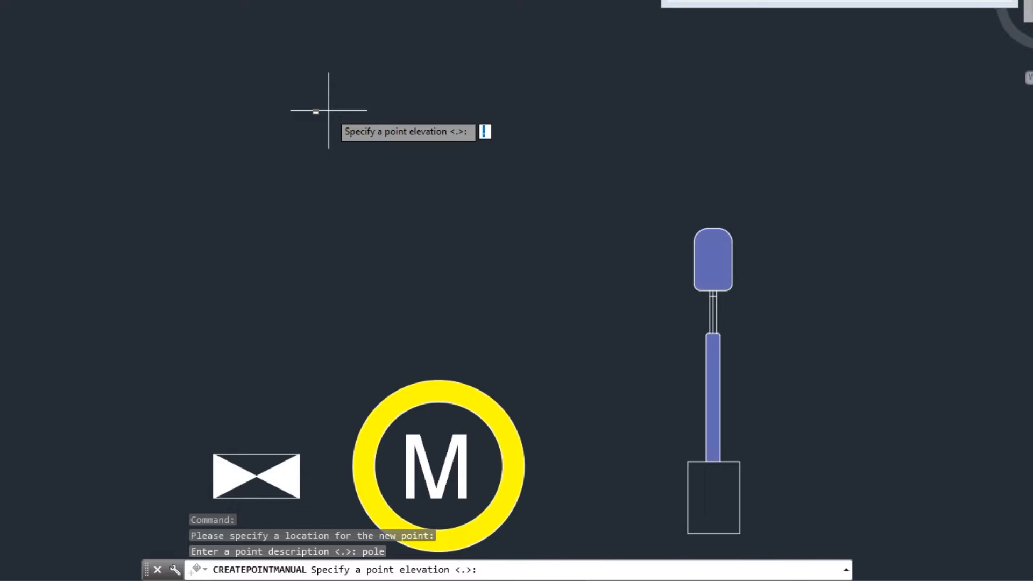
pyautogui.press('Return')
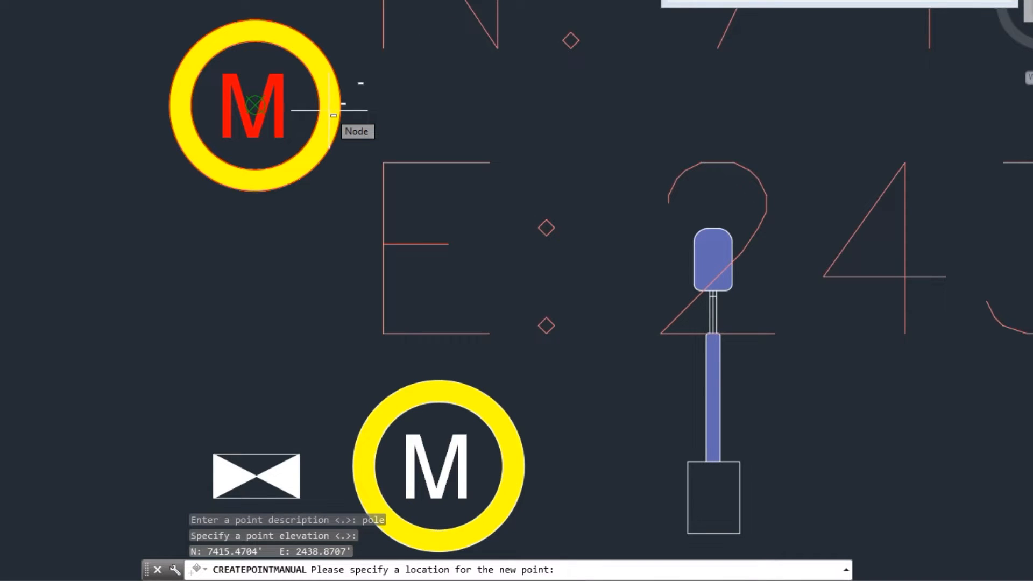
pyautogui.press('Escape')
# - From the new COGO point, open the _All Points group's Basic point style for editing
pyautogui.click(330, 130)
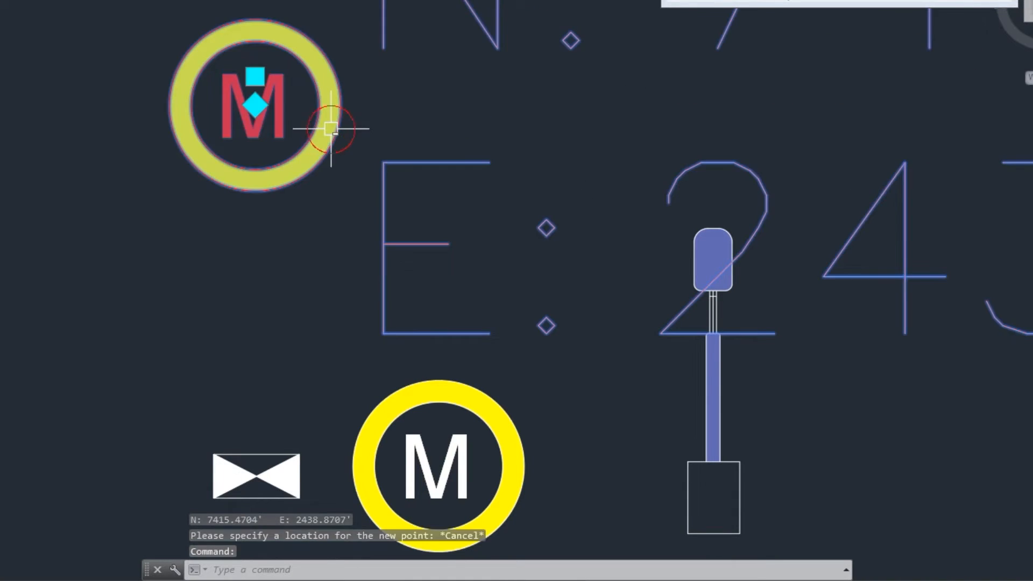
pyautogui.rightClick(331, 130)
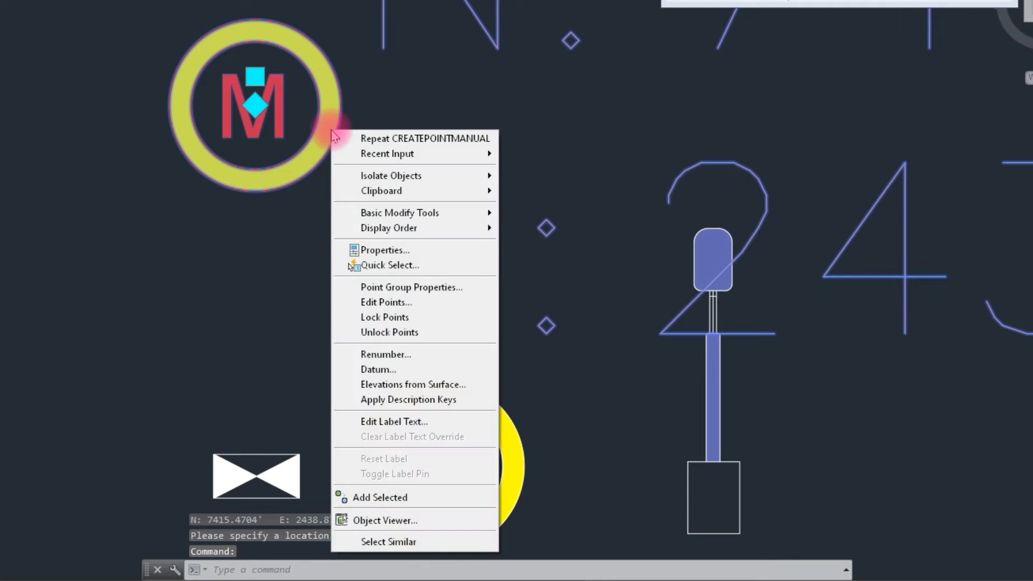
pyautogui.click(427, 287)
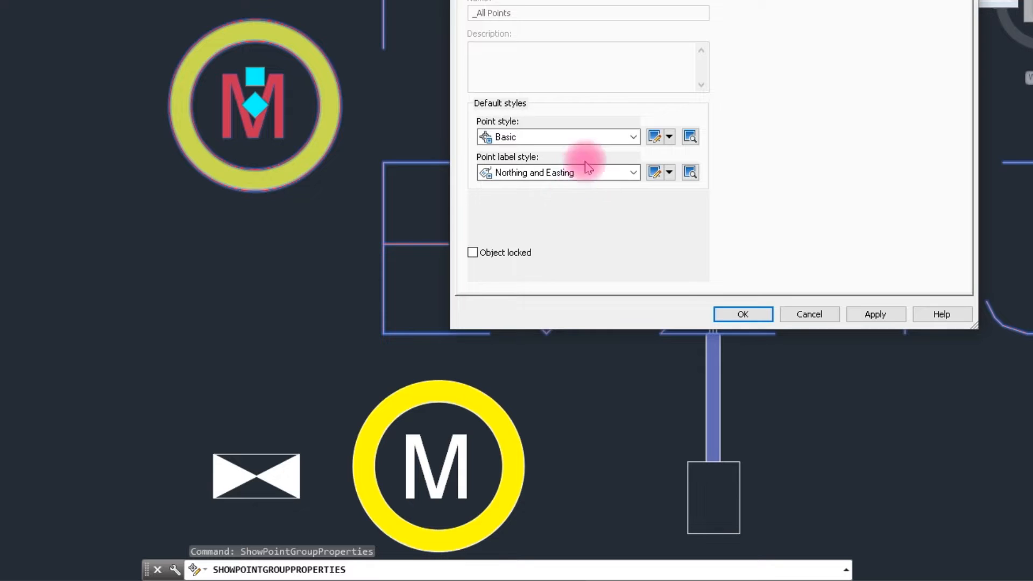
pyautogui.click(606, 137)
pyautogui.click(609, 135)
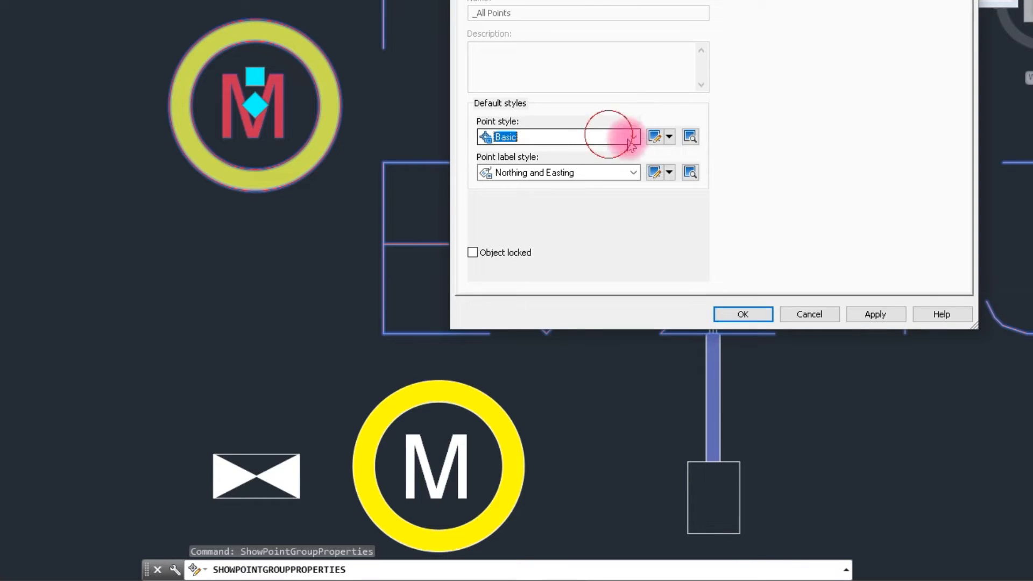
pyautogui.click(655, 138)
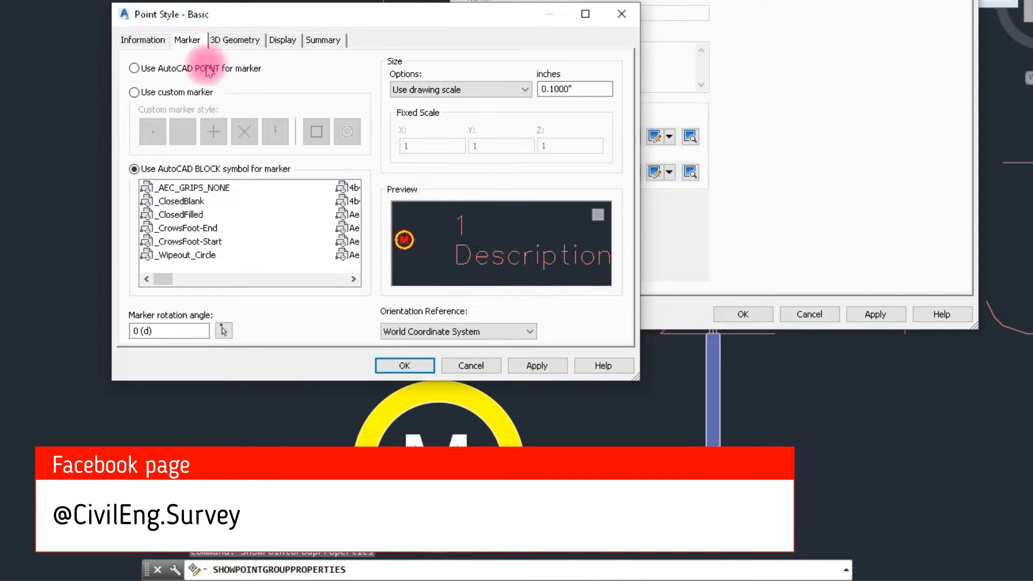
# - Set the polelight AutoCAD block symbol as the marker of the Basic point style and accept the style
pyautogui.click(171, 228)
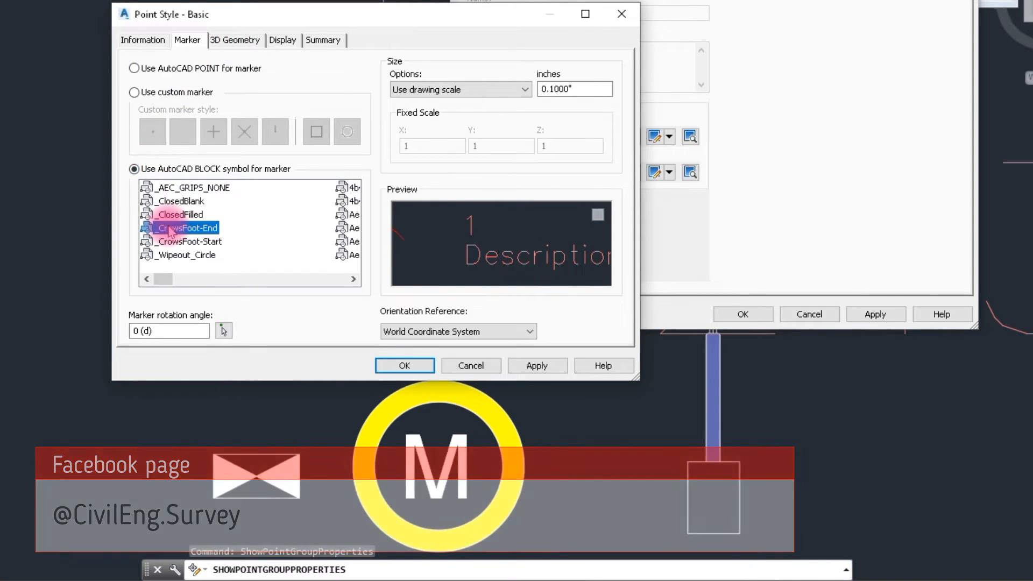
pyautogui.scroll(-10, 164, 225)
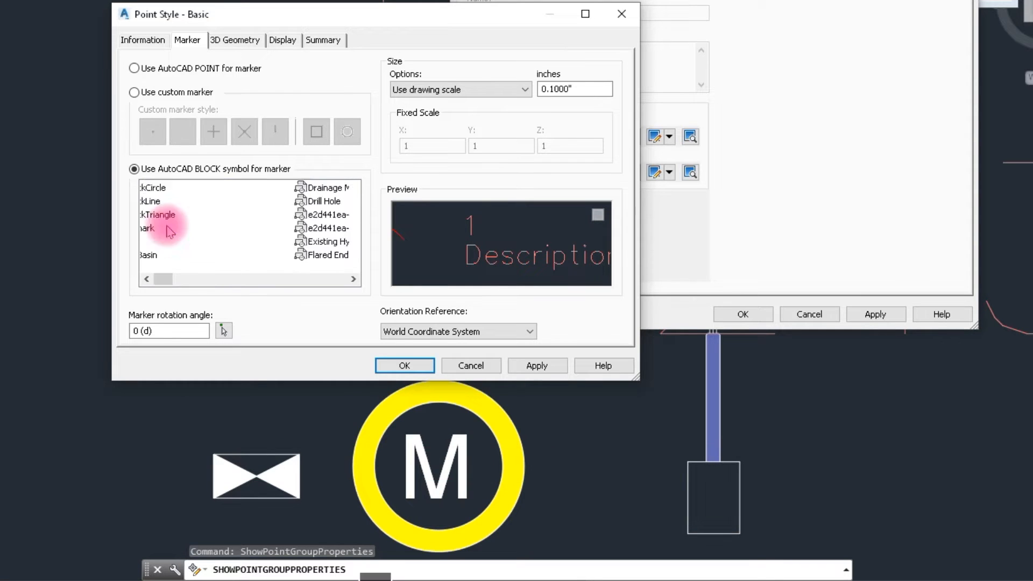
pyautogui.click(171, 229)
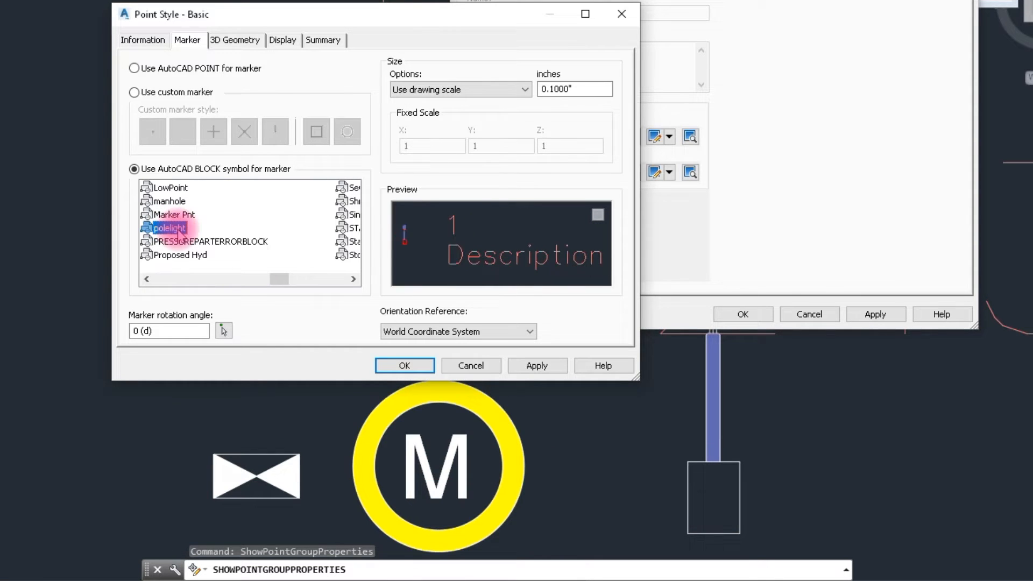
pyautogui.click(414, 367)
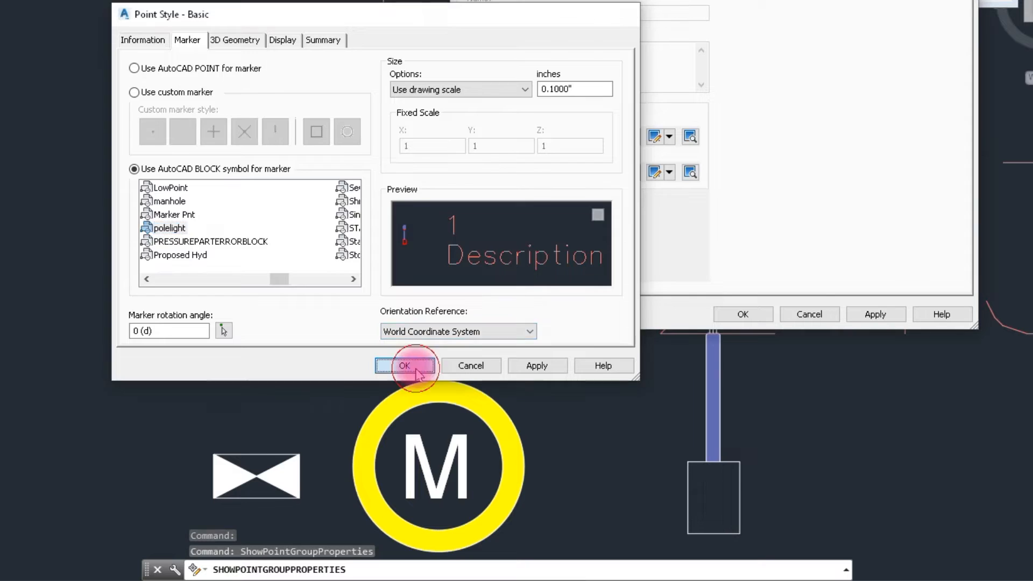
# - Assign the Description Only label style to the _All Points group and check the pole point's label in the drawing
pyautogui.click(606, 173)
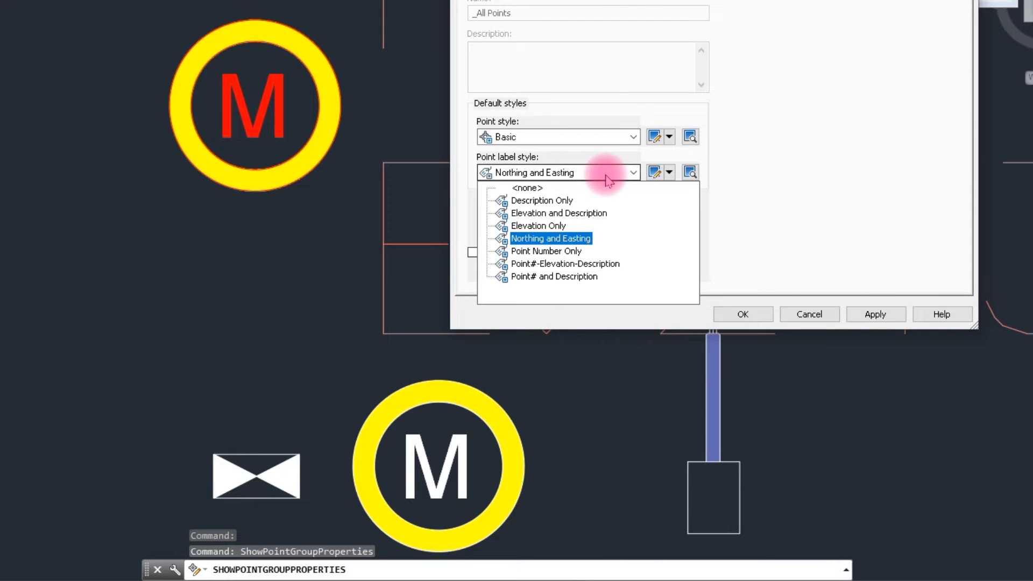
pyautogui.click(542, 201)
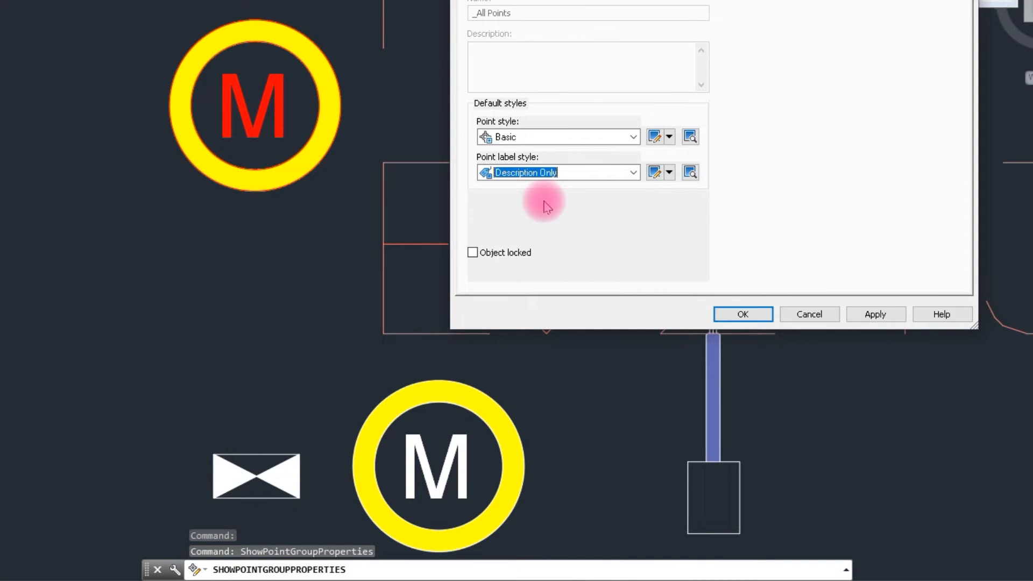
pyautogui.click(864, 316)
pyautogui.click(720, 314)
pyautogui.scroll(-3, 558, 319)
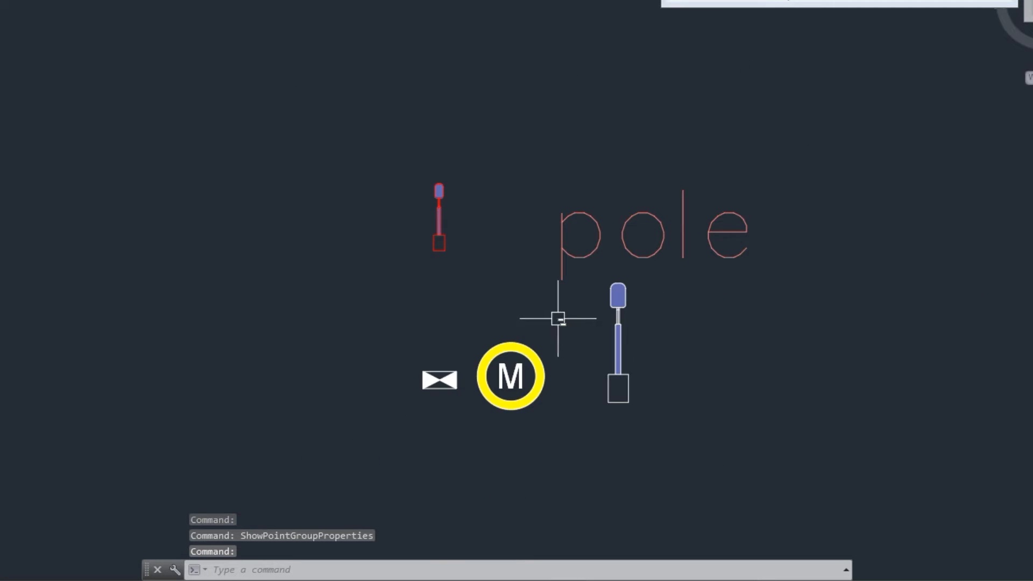
pyautogui.scroll(2, 406, 254)
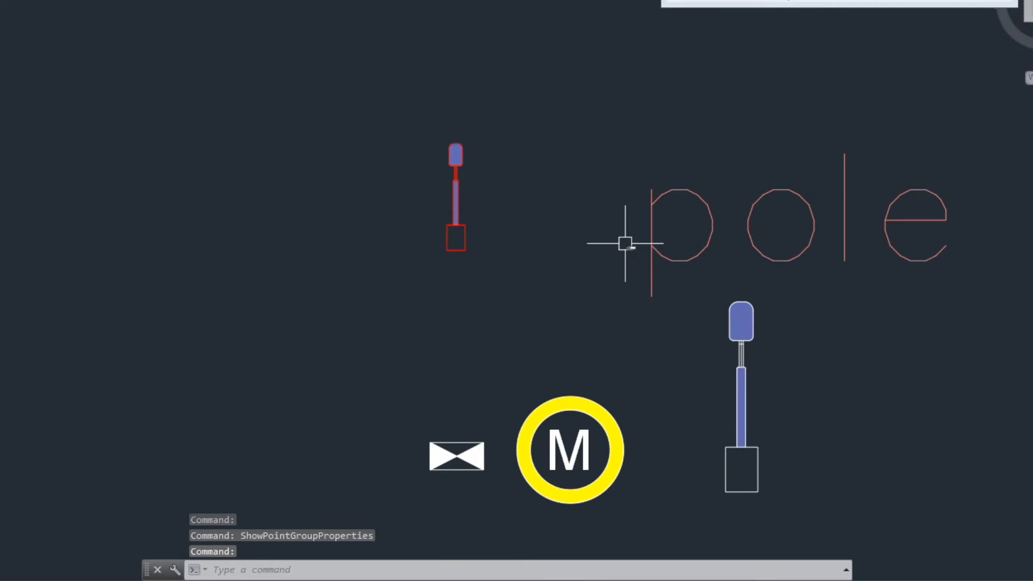
pyautogui.click(649, 202)
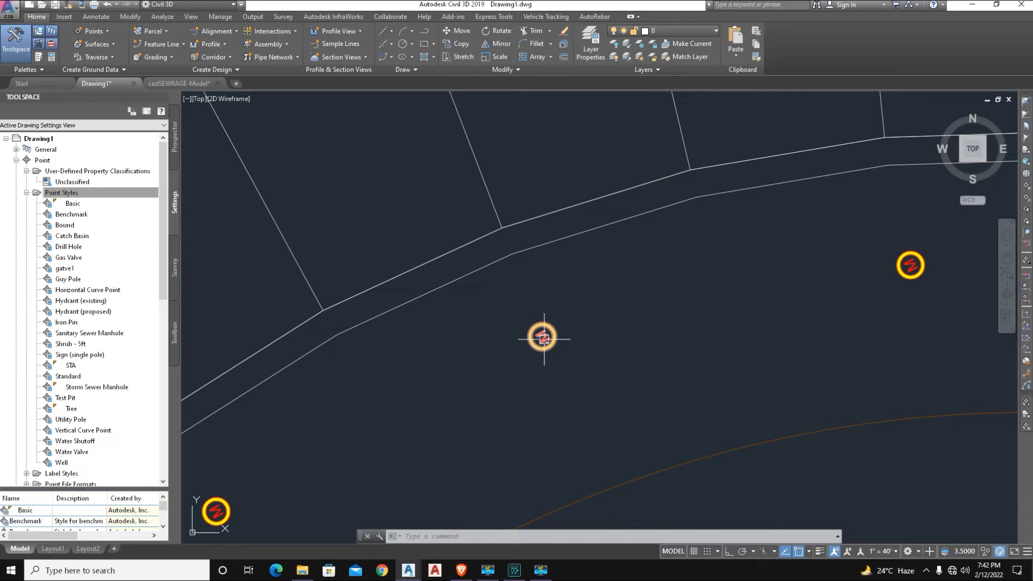
# - From the manhole COGO point beside the curved road line, set the _All Points group's label style to Northing and Easting
pyautogui.click(549, 339)
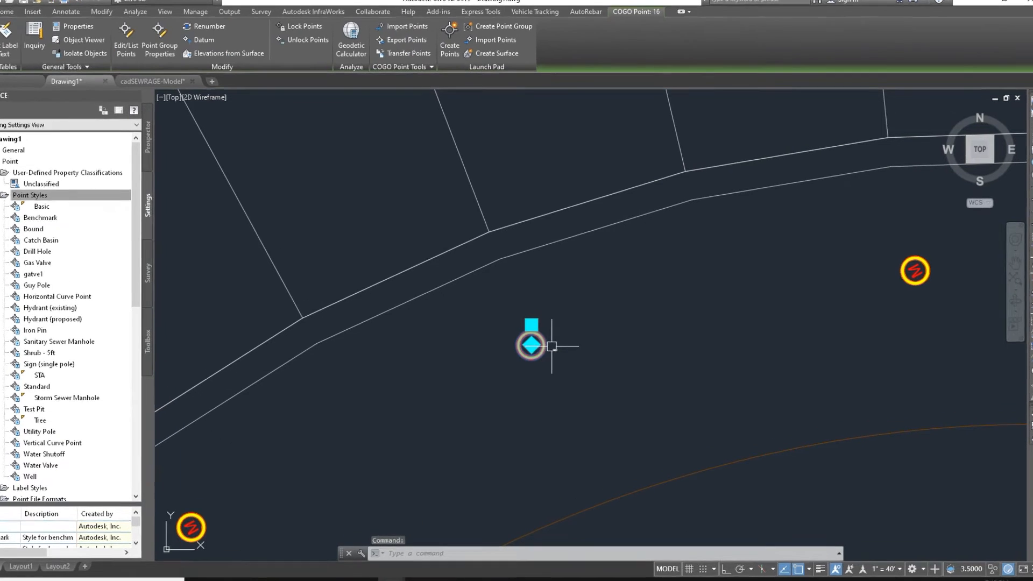
pyautogui.rightClick(569, 327)
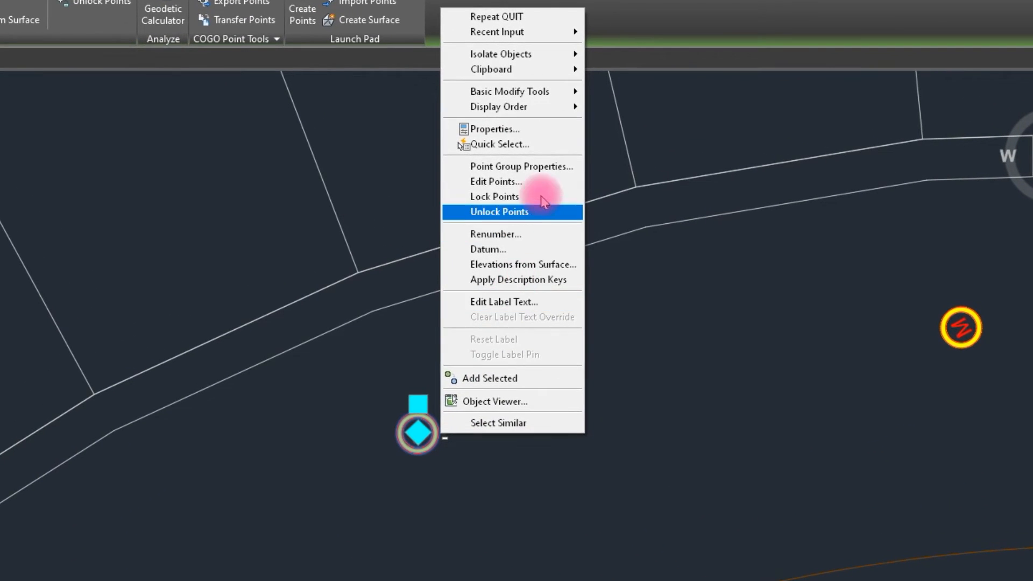
pyautogui.click(559, 161)
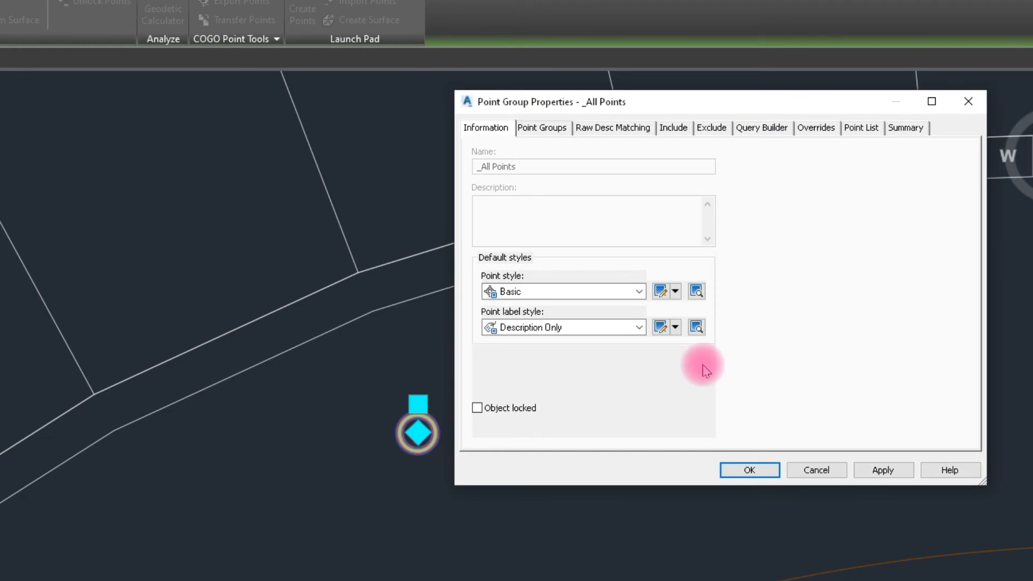
pyautogui.click(578, 330)
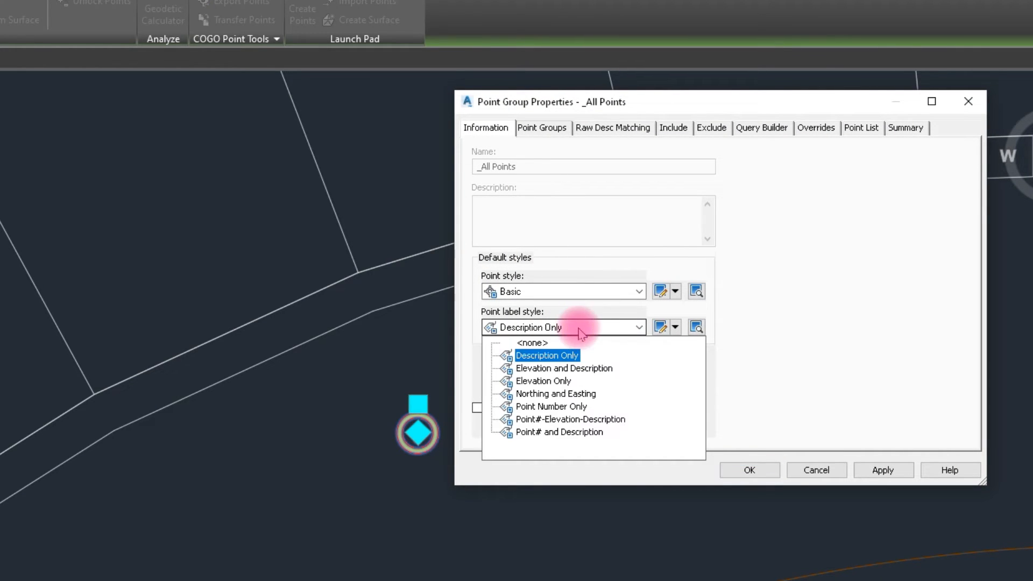
pyautogui.click(579, 396)
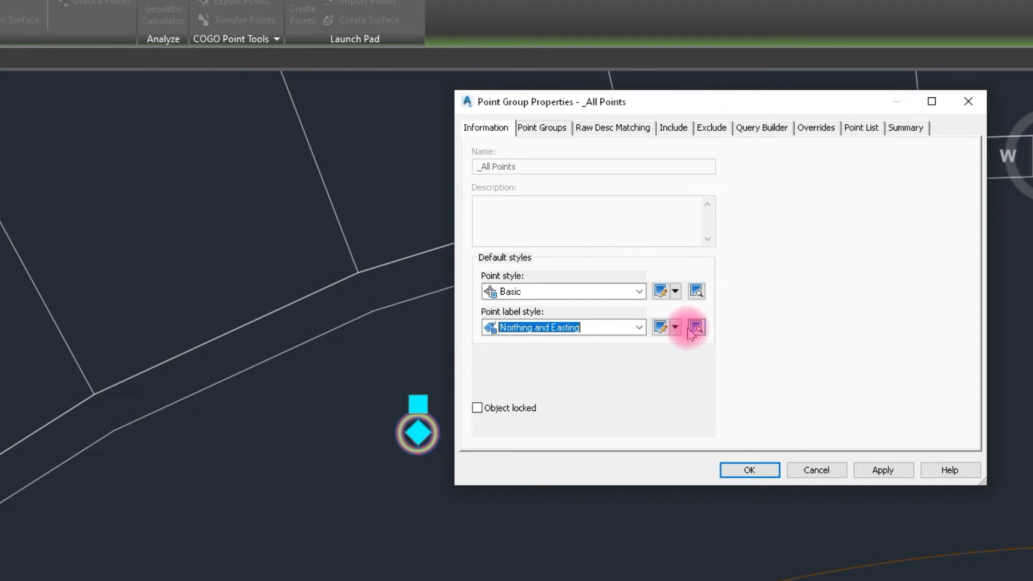
# - Edit the Northing and Easting label style's contents, formatting both coordinate lines in green with the Arial font
pyautogui.click(661, 327)
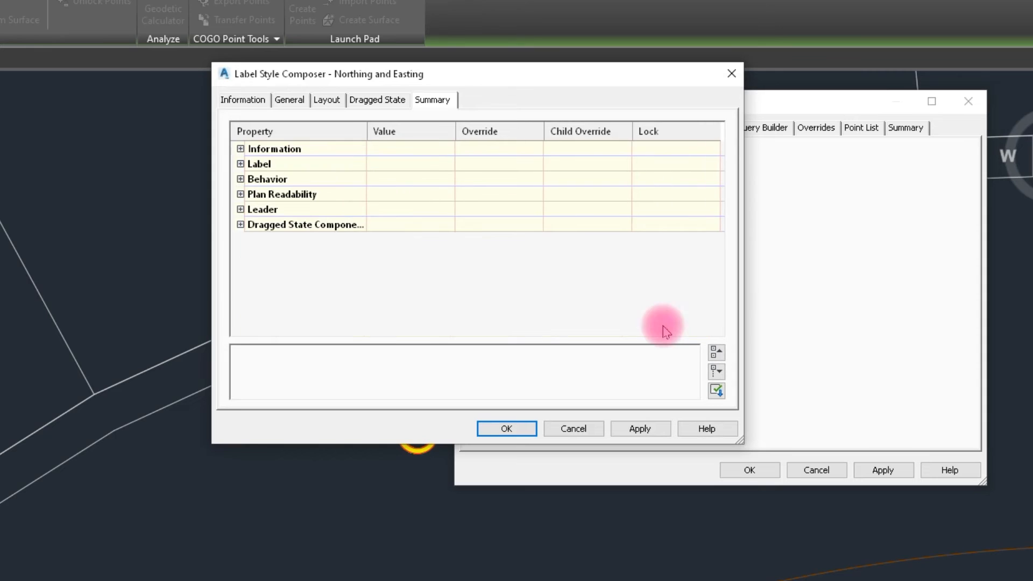
pyautogui.click(325, 101)
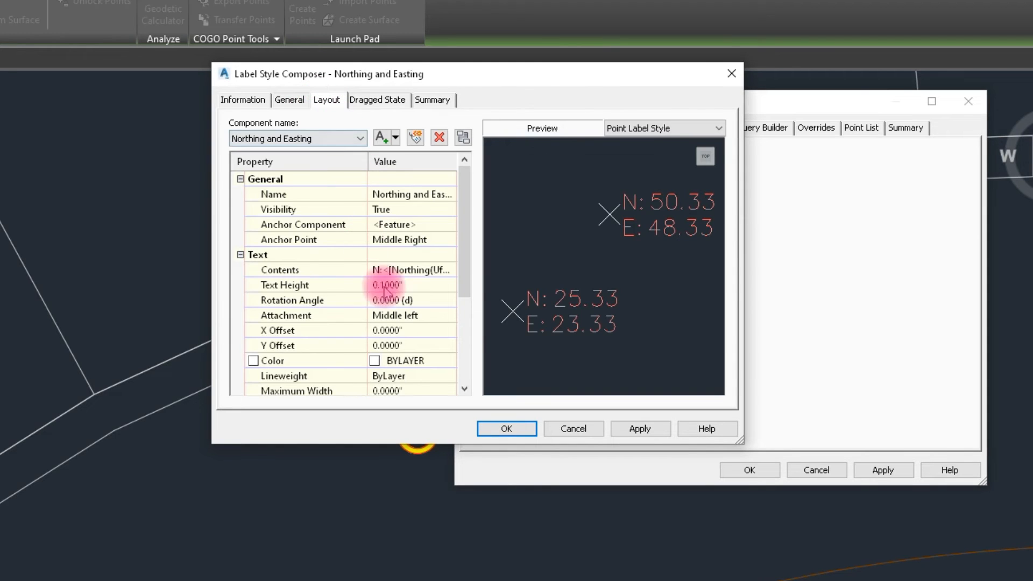
pyautogui.click(449, 270)
pyautogui.click(449, 269)
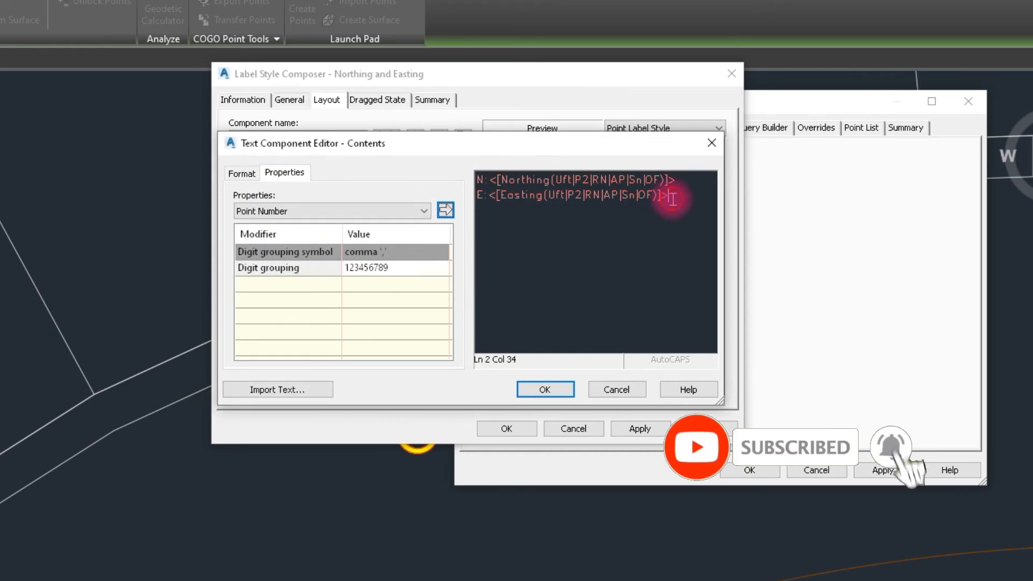
pyautogui.moveTo(669, 197); pyautogui.dragTo(442, 161)
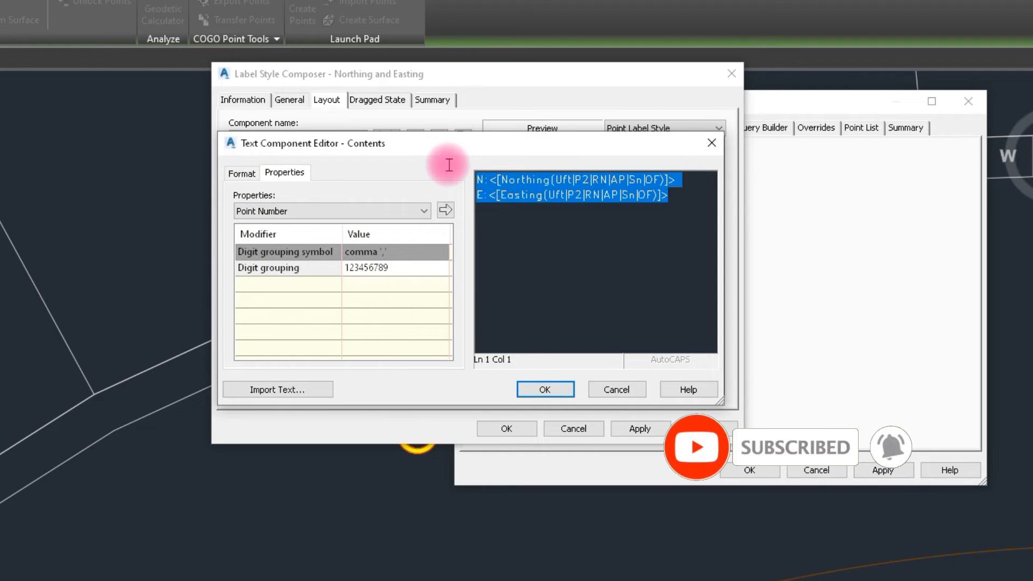
pyautogui.click(239, 173)
pyautogui.click(278, 308)
pyautogui.click(258, 352)
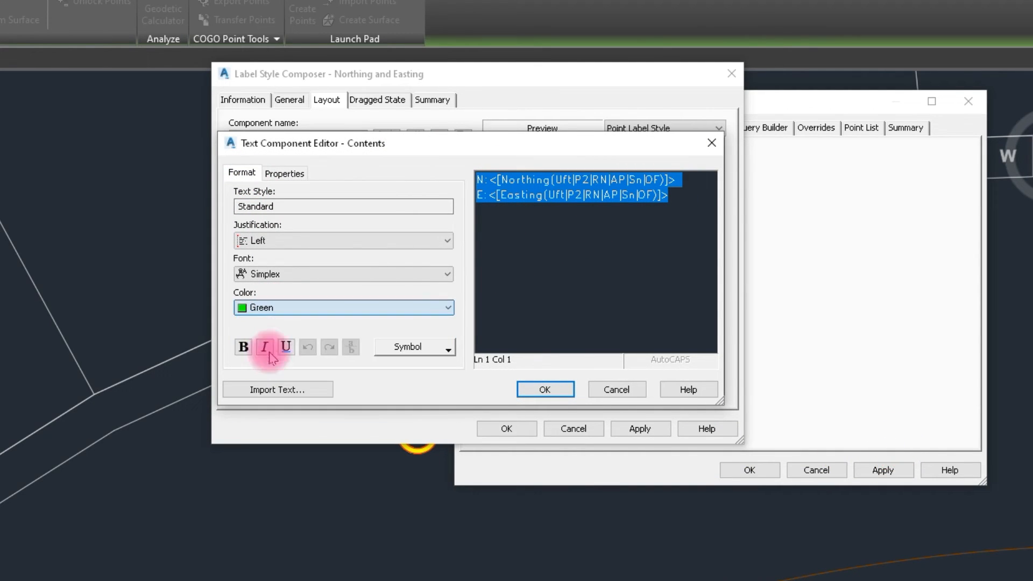
pyautogui.click(290, 276)
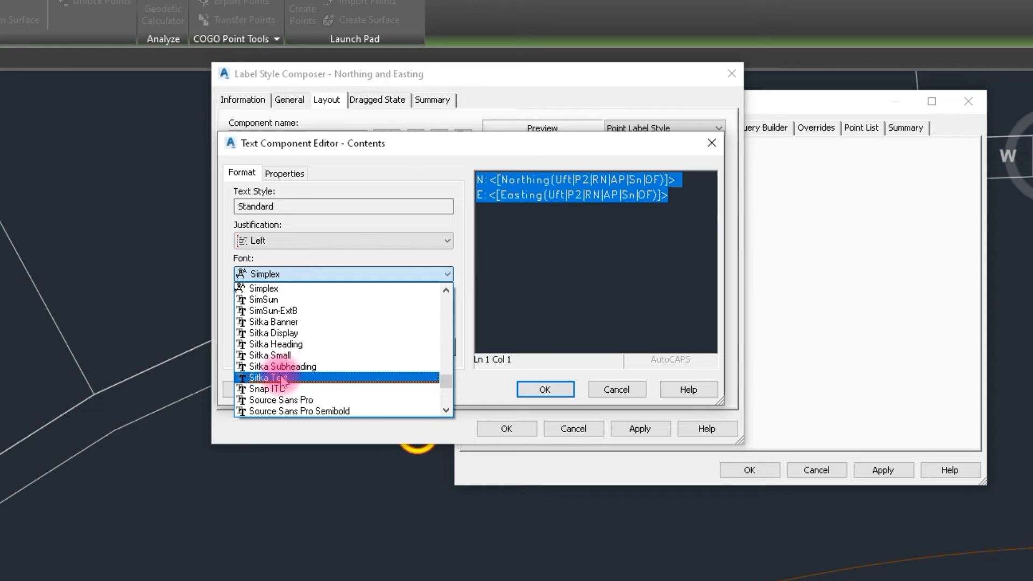
pyautogui.press('a')
pyautogui.click(274, 378)
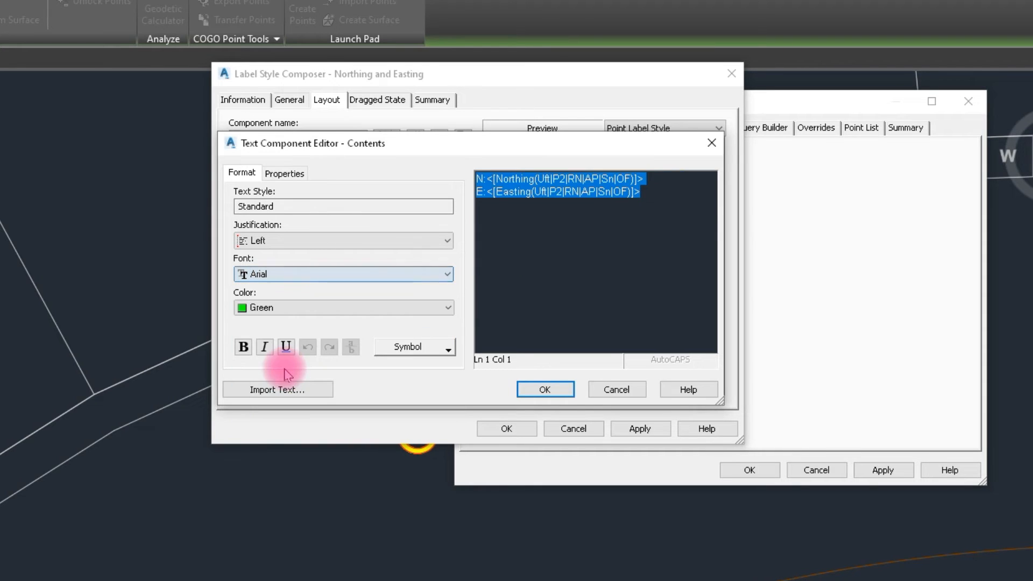
# - Add an indented third line reading Manhole in red to the label text, and apply the style to the point group
pyautogui.click(645, 197)
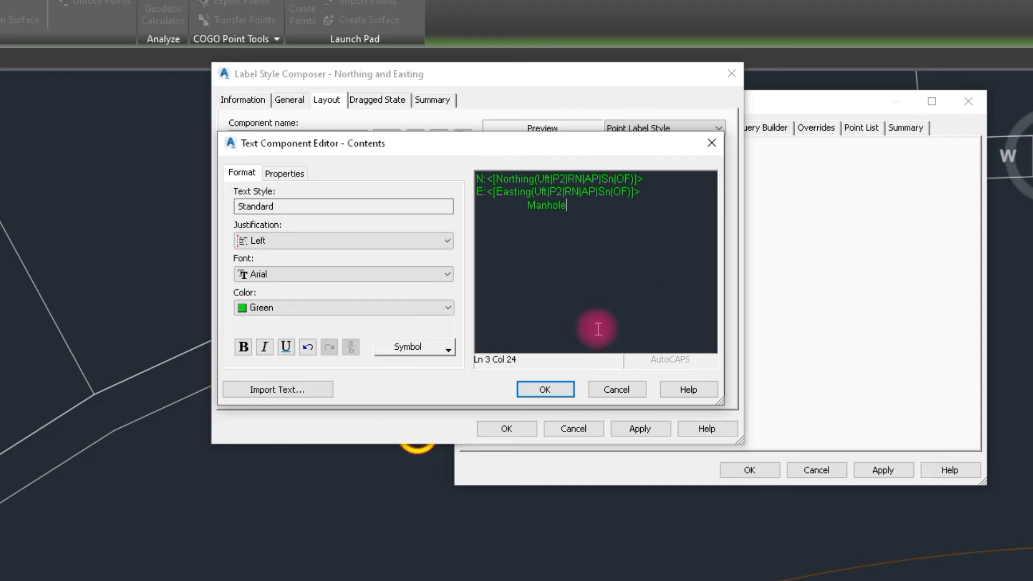
pyautogui.moveTo(565, 210); pyautogui.dragTo(488, 211)
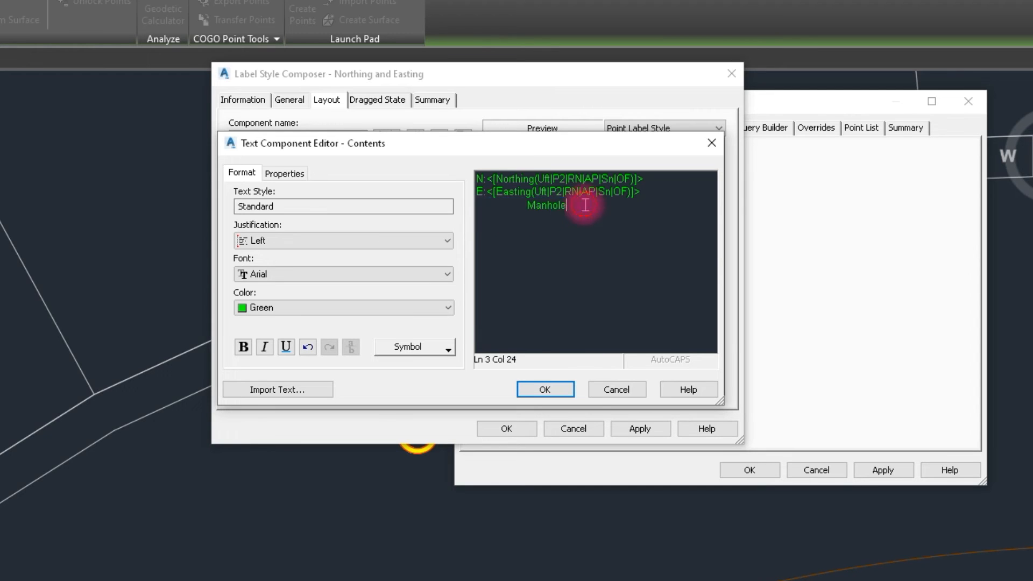
pyautogui.moveTo(565, 207); pyautogui.dragTo(537, 211)
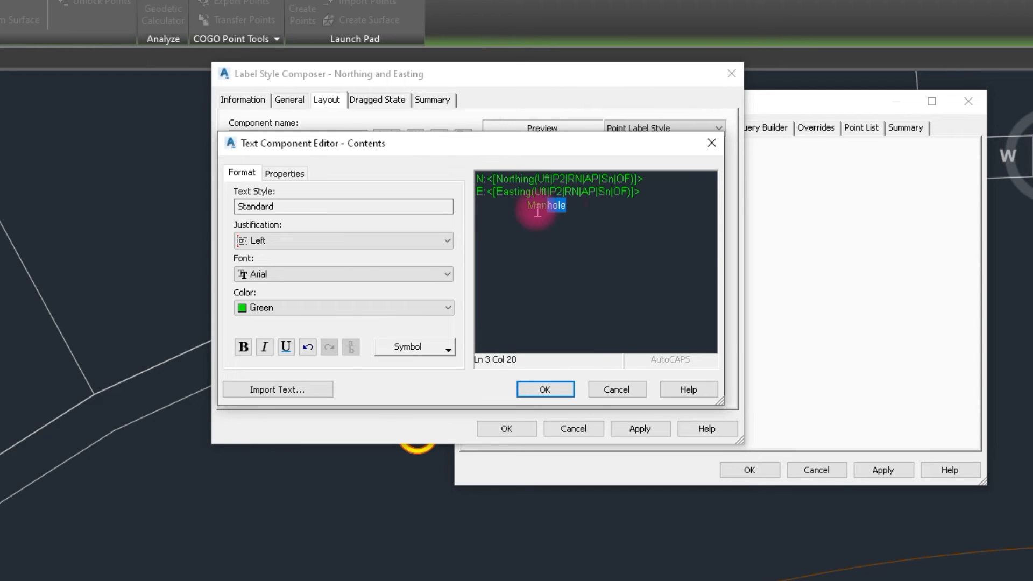
pyautogui.click(348, 307)
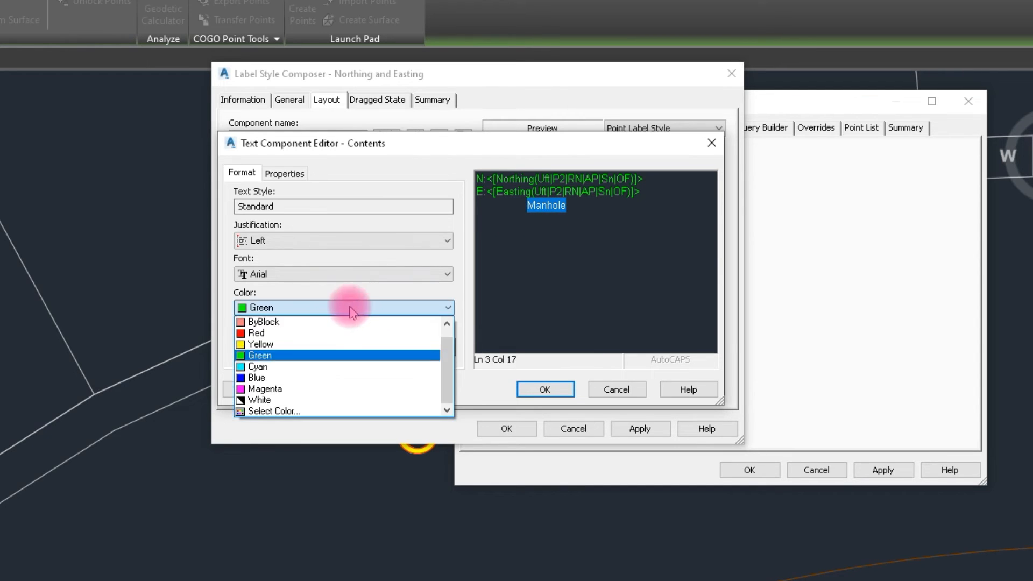
pyautogui.click(258, 333)
pyautogui.click(545, 389)
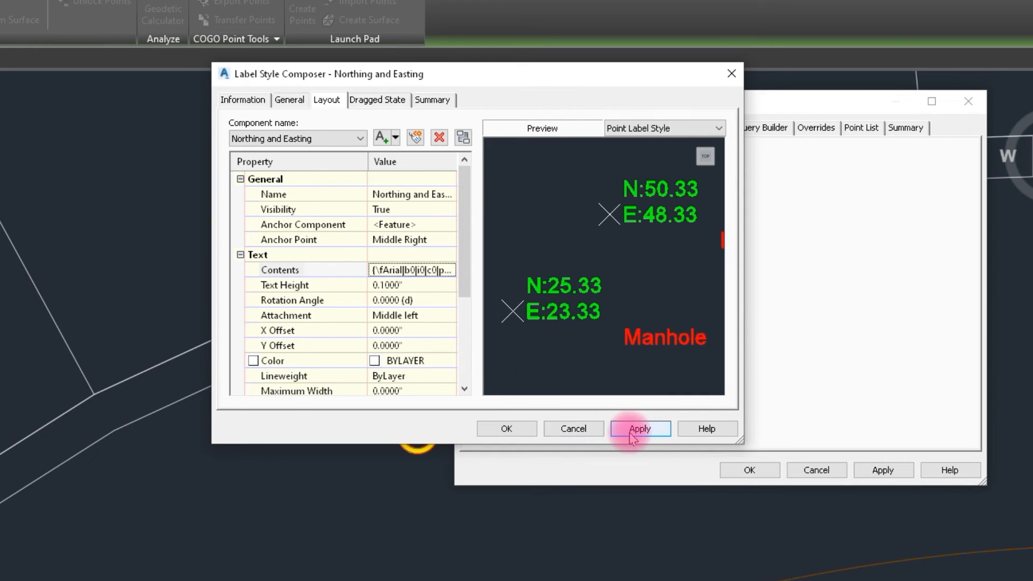
pyautogui.click(503, 430)
pyautogui.click(883, 471)
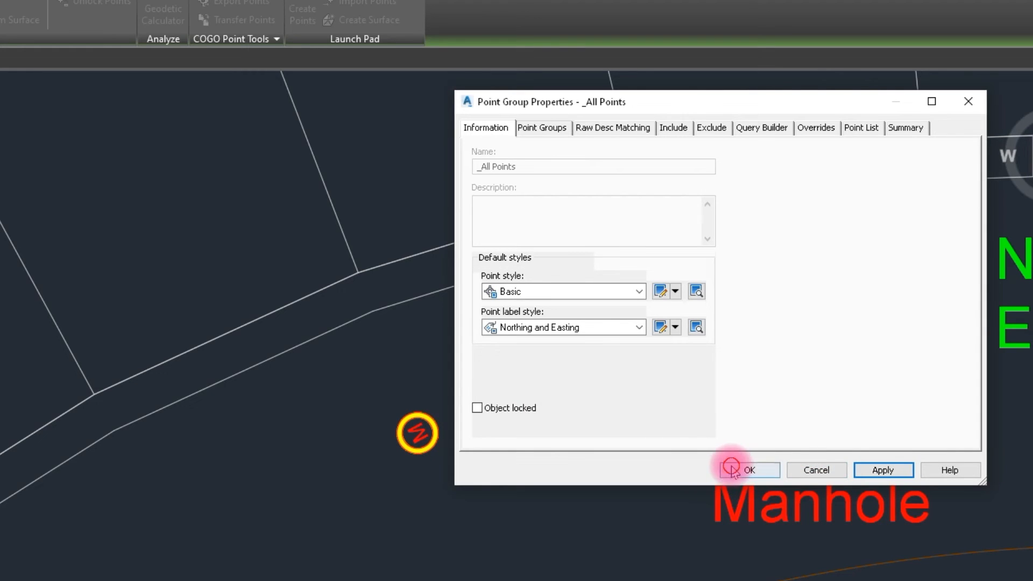
pyautogui.click(732, 468)
# - From the labelled manhole point, open the _All Points group's Northing and Easting label style for editing
pyautogui.scroll(-3, 611, 473)
pyautogui.scroll(3, 497, 551)
pyautogui.scroll(3, 497, 551)
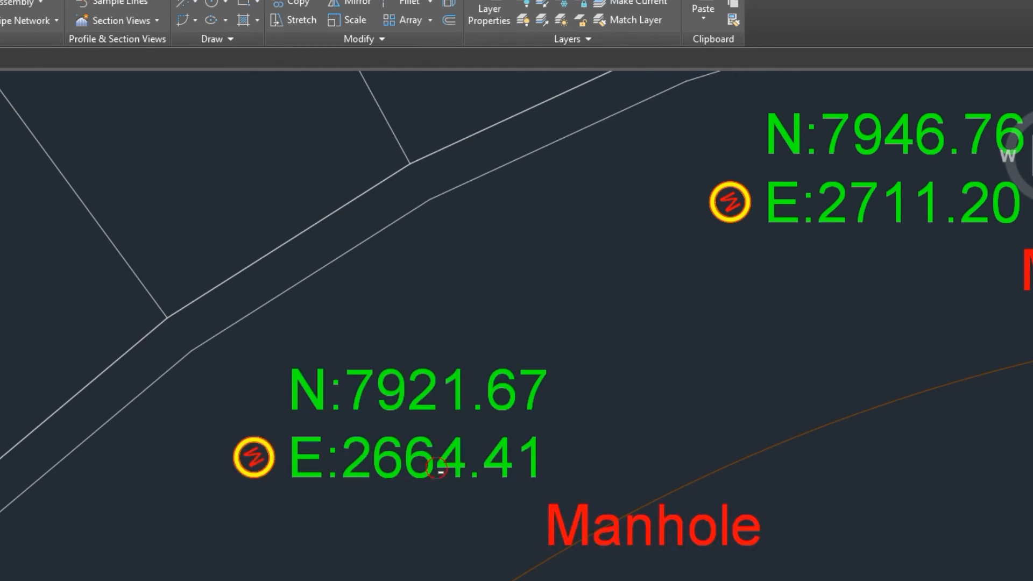
pyautogui.click(434, 468)
pyautogui.rightClick(433, 468)
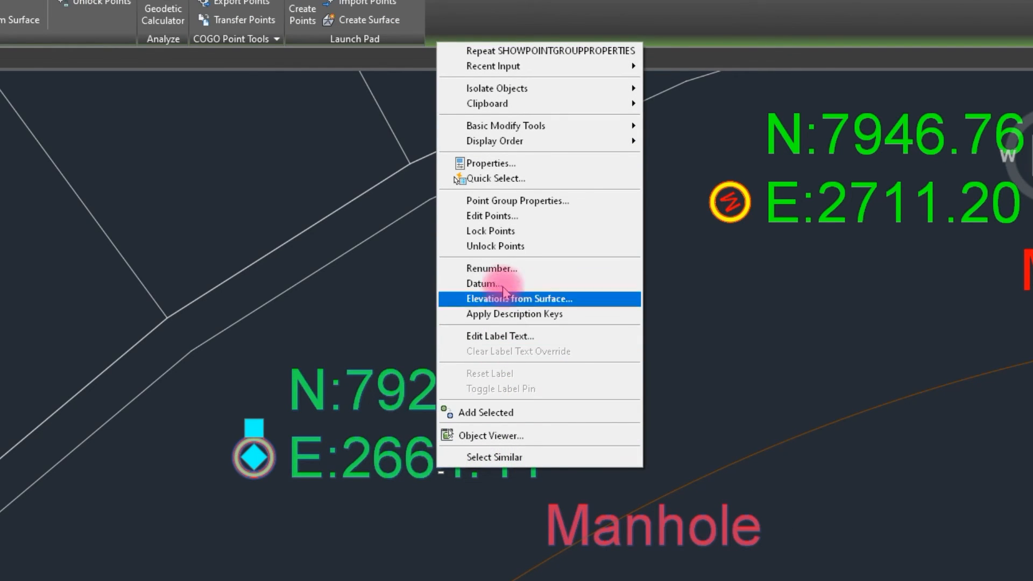
pyautogui.click(508, 201)
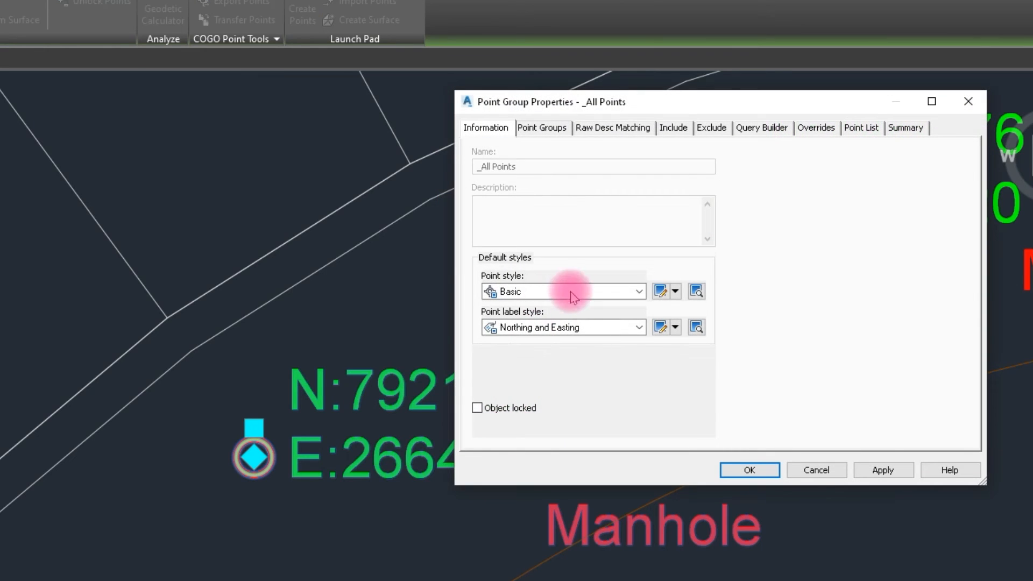
pyautogui.click(658, 327)
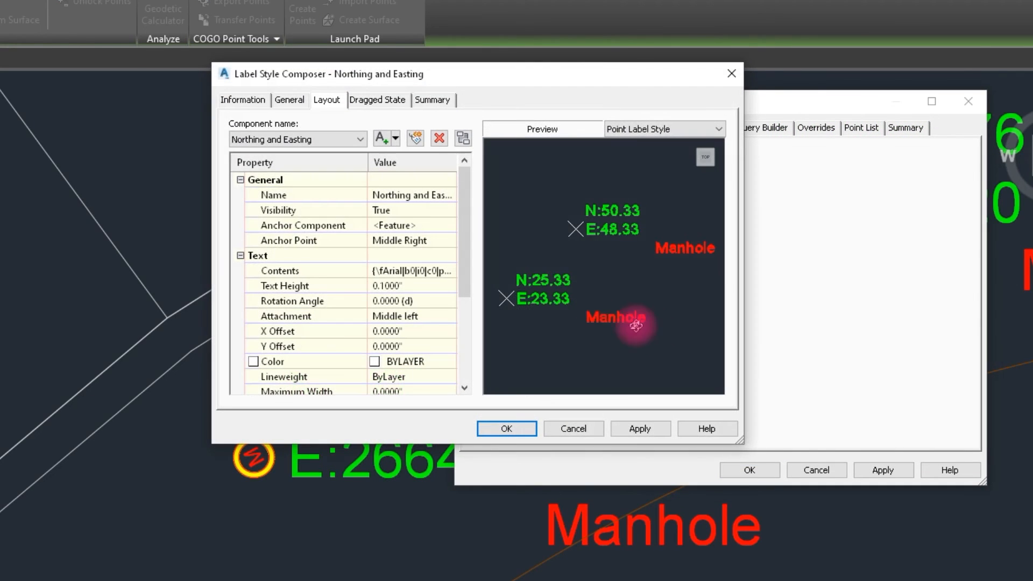
# - Reduce the indentation of the Manhole line in the label contents to three spaces and apply the label style
pyautogui.click(437, 271)
pyautogui.click(450, 270)
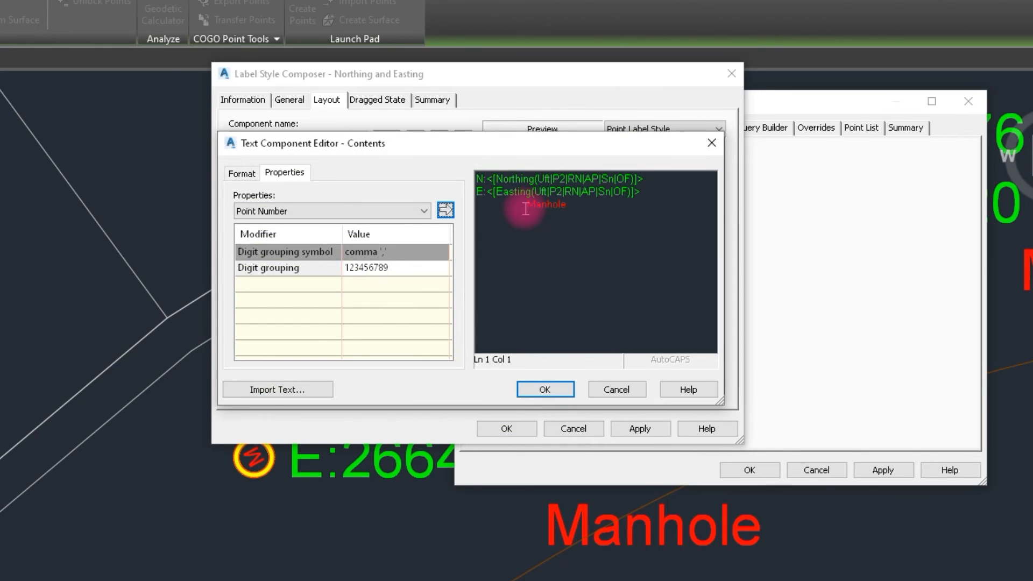
pyautogui.moveTo(565, 213); pyautogui.dragTo(532, 213)
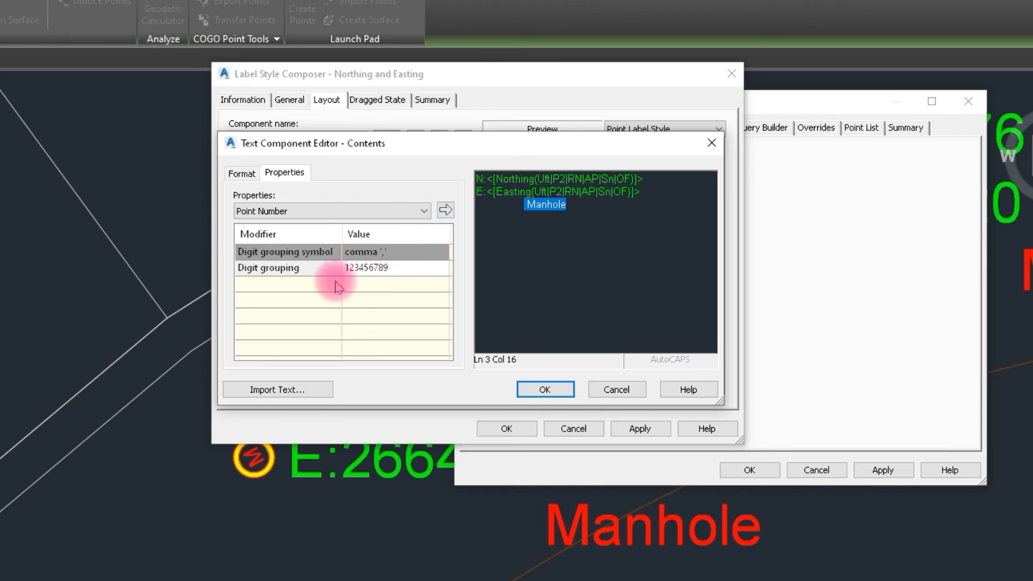
pyautogui.click(524, 203)
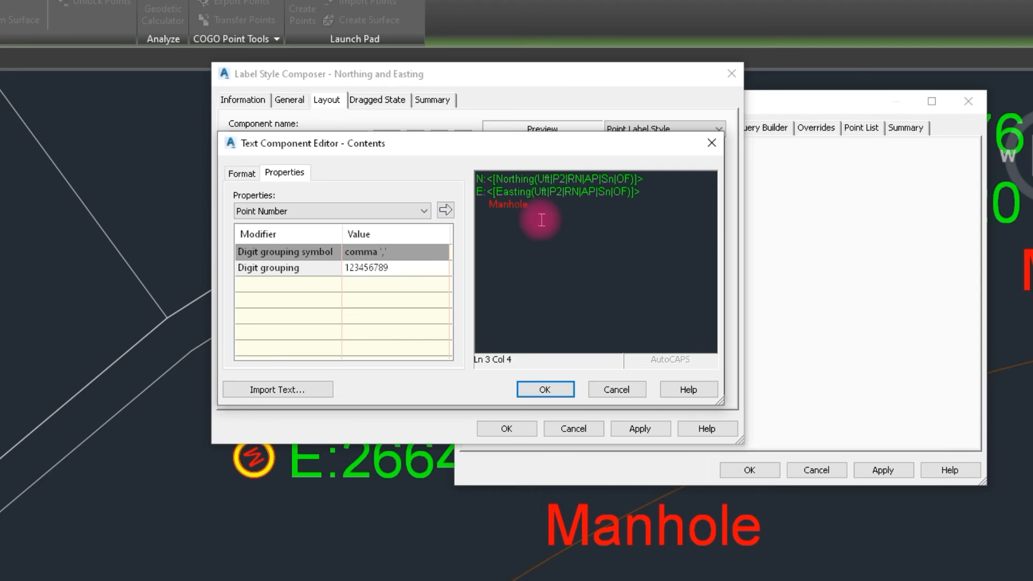
pyautogui.click(545, 389)
pyautogui.click(637, 429)
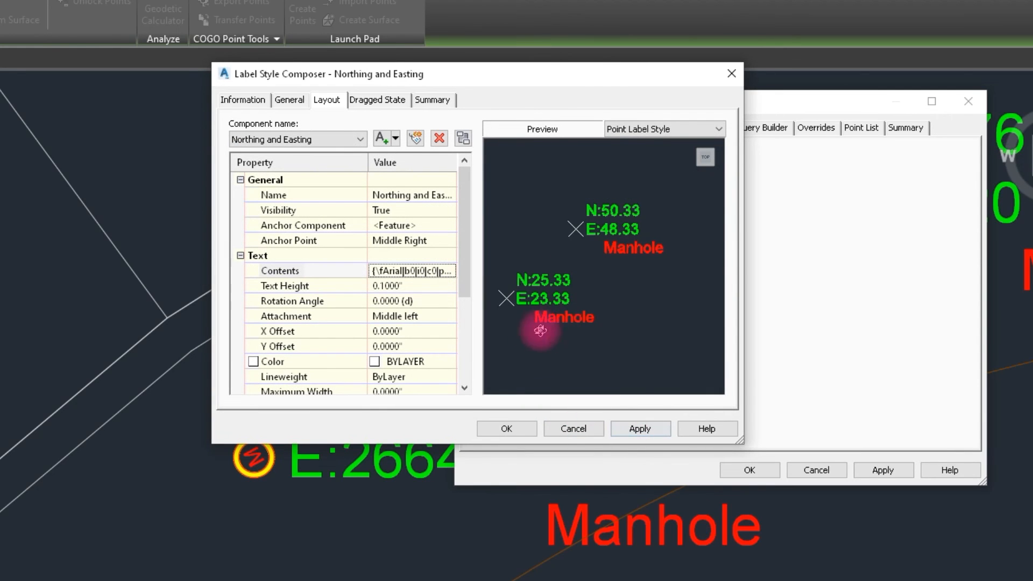
# - Remove the indentation before Manhole in the label contents, set the text justification to Left, and apply the style to the point group
pyautogui.click(455, 272)
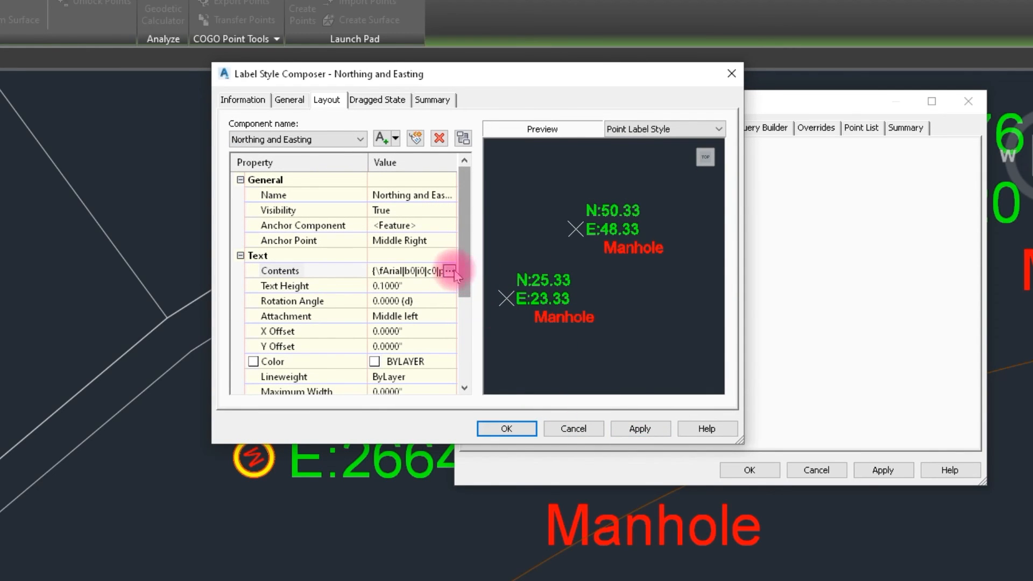
pyautogui.click(449, 272)
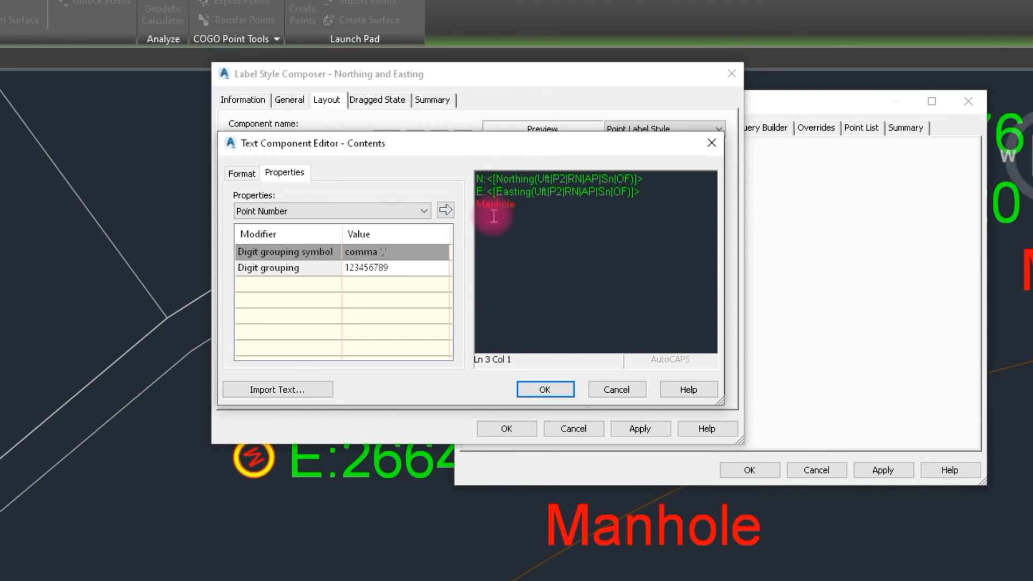
pyautogui.click(242, 174)
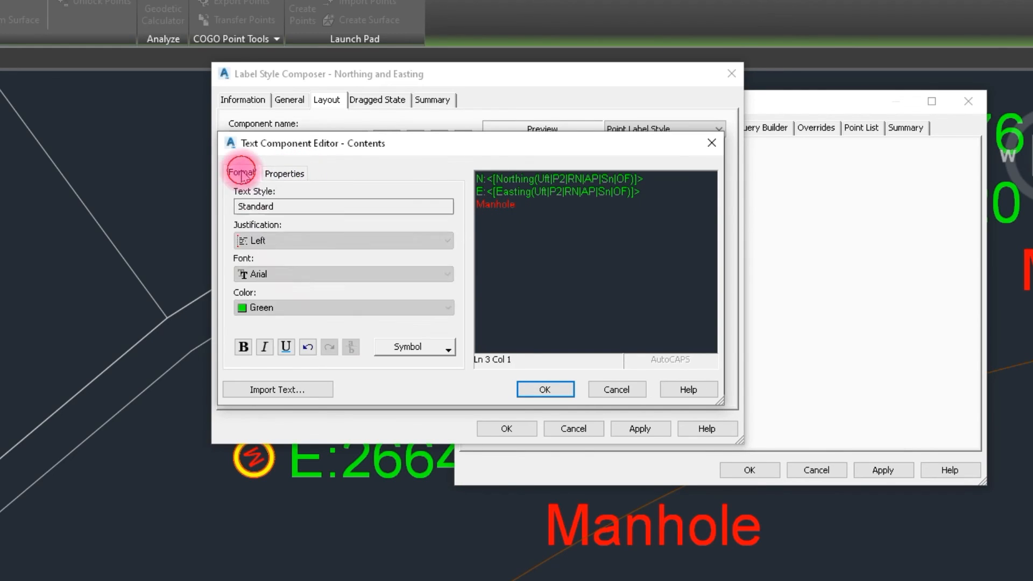
pyautogui.click(295, 240)
pyautogui.click(279, 255)
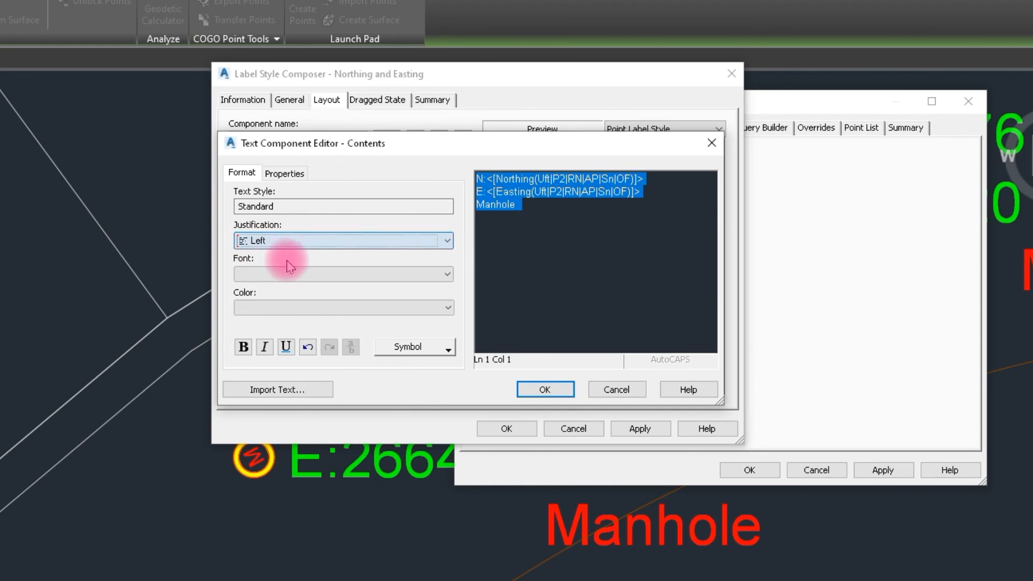
pyautogui.click(546, 389)
pyautogui.click(640, 429)
pyautogui.click(515, 428)
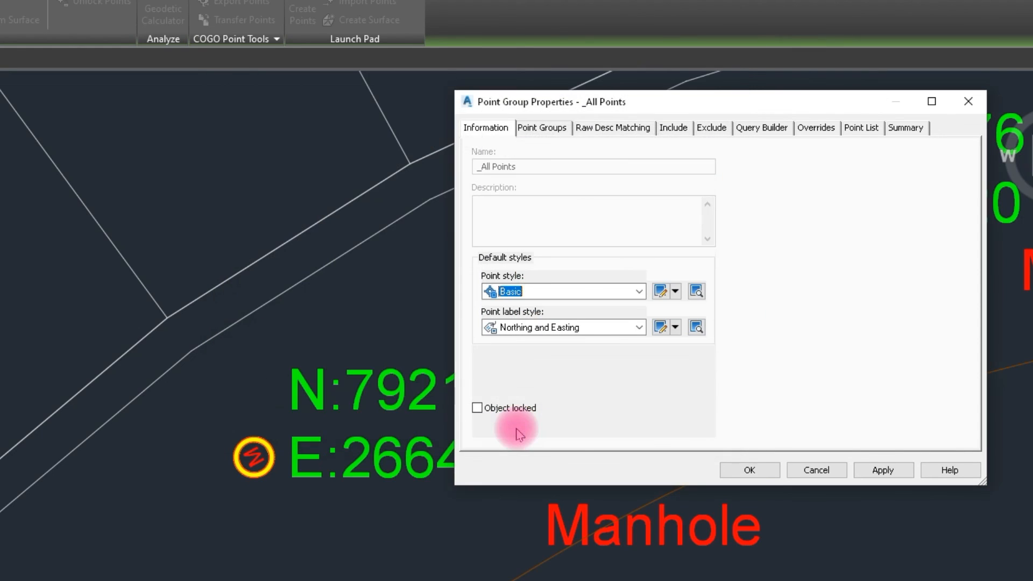
pyautogui.click(883, 468)
pyautogui.click(742, 465)
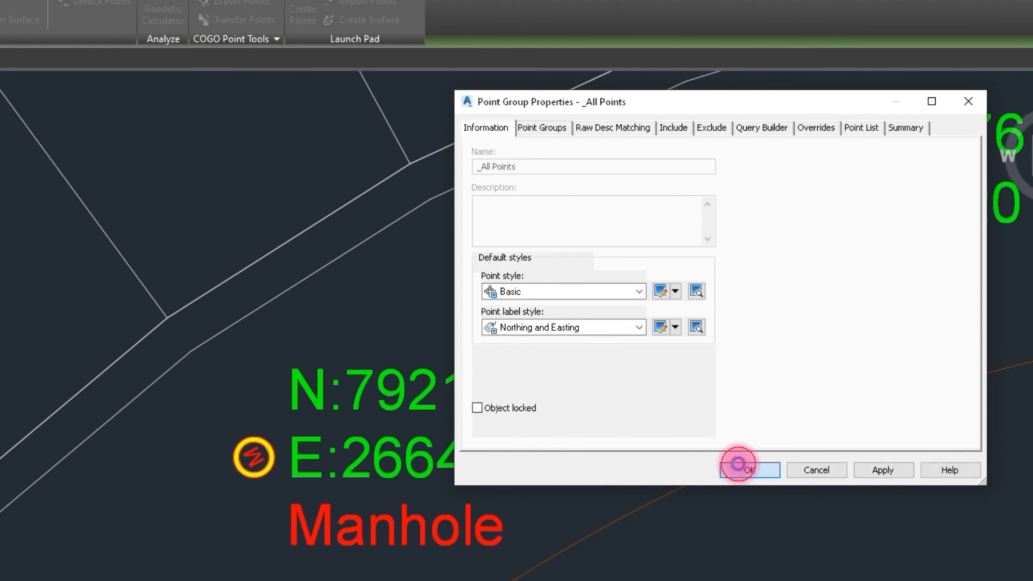
# - From the other manhole point, set the _All Points group's Basic point style marker size to .30 inches and apply it
pyautogui.click(736, 205)
pyautogui.rightClick(738, 204)
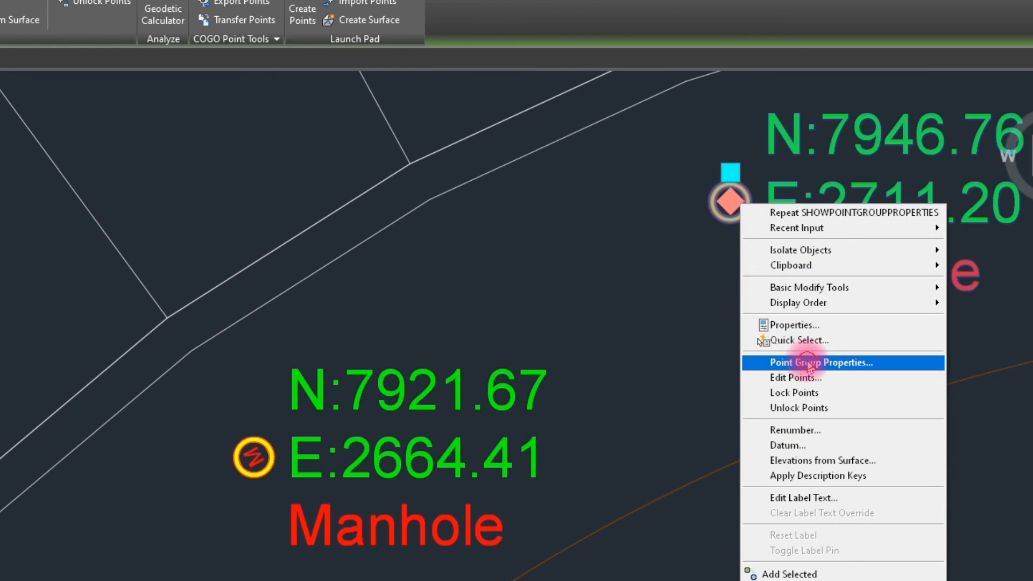
pyautogui.click(809, 363)
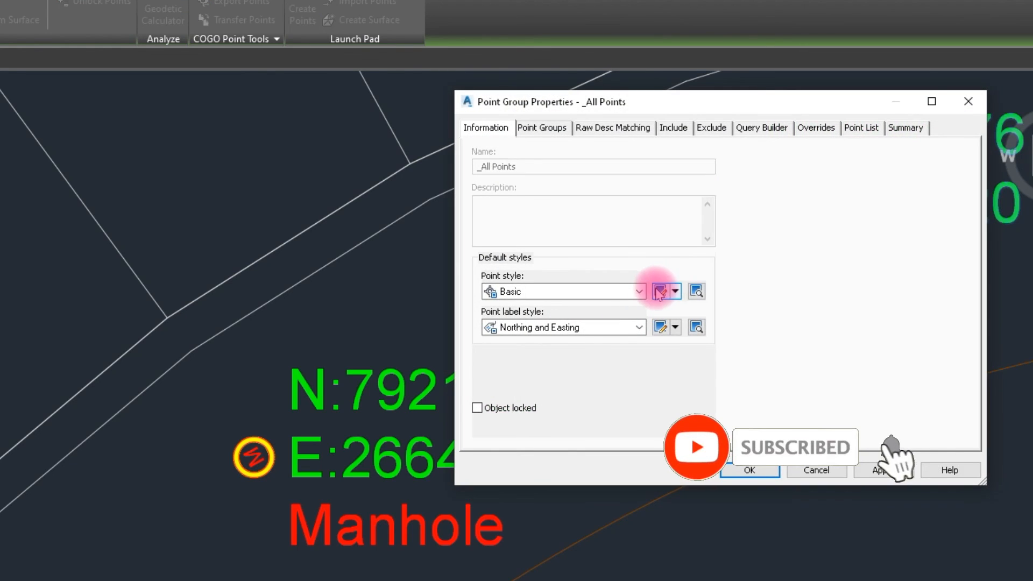
pyautogui.click(658, 291)
pyautogui.moveTo(594, 242); pyautogui.dragTo(548, 245)
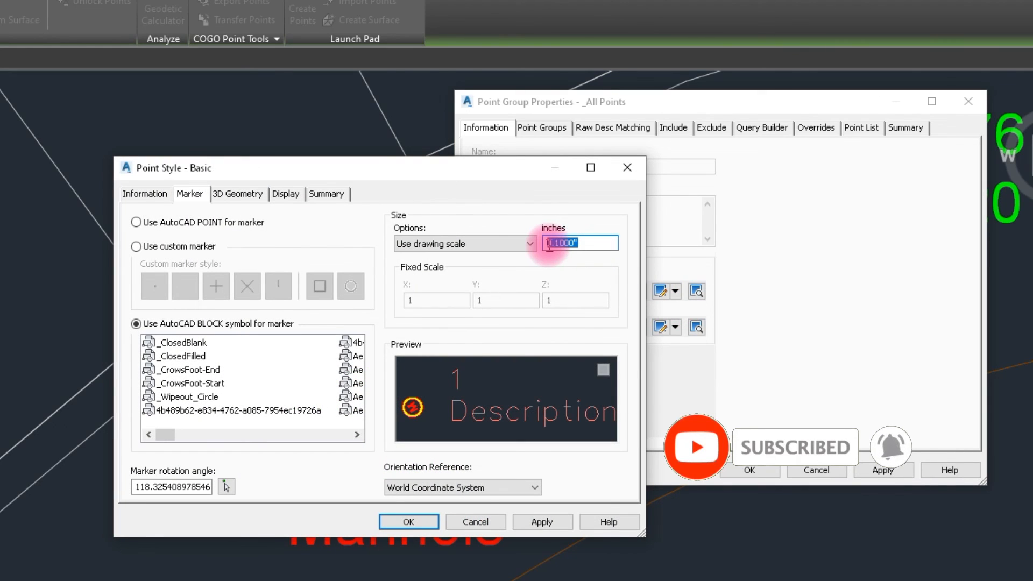
pyautogui.write('.')
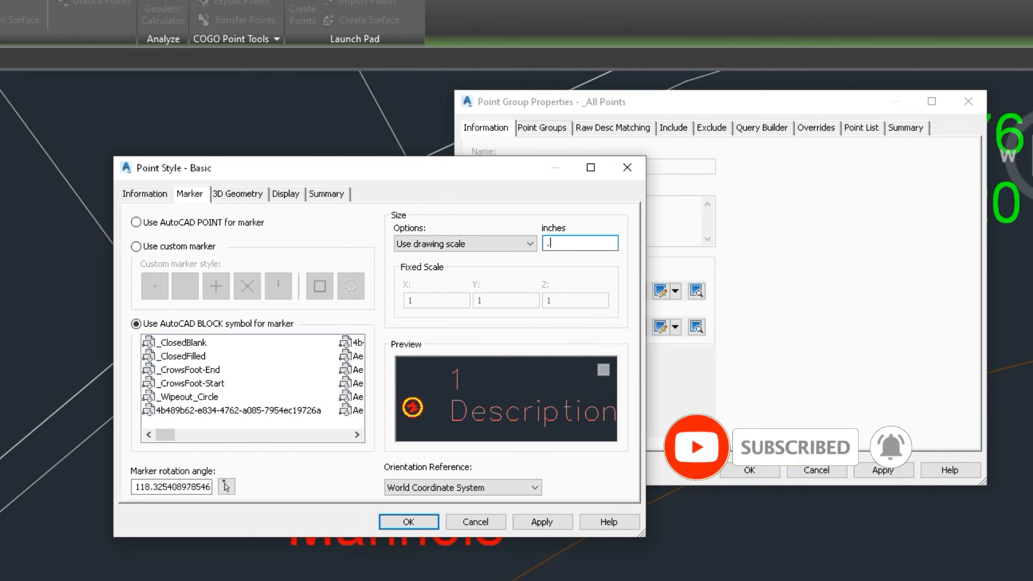
pyautogui.write('30')
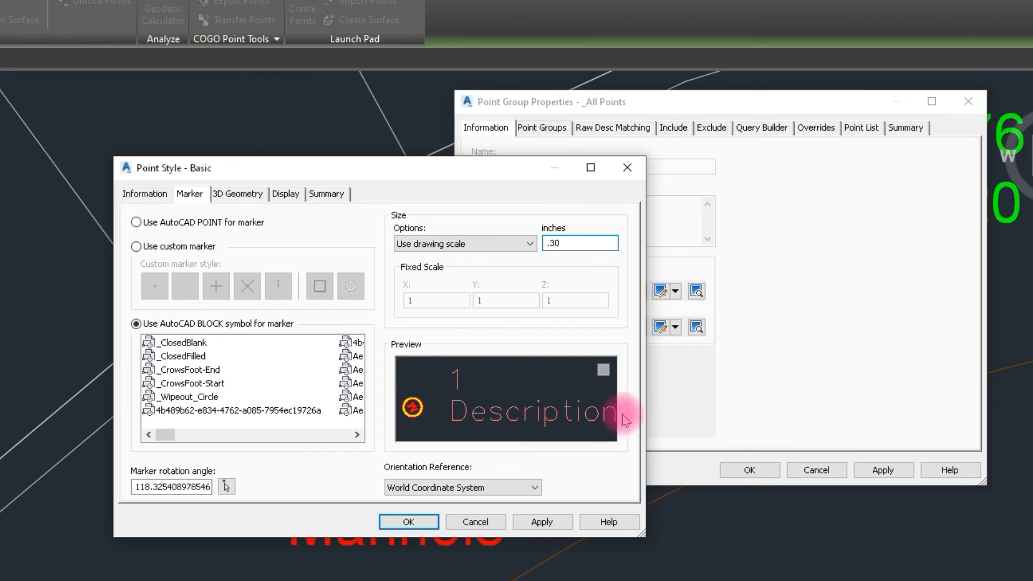
pyautogui.click(408, 521)
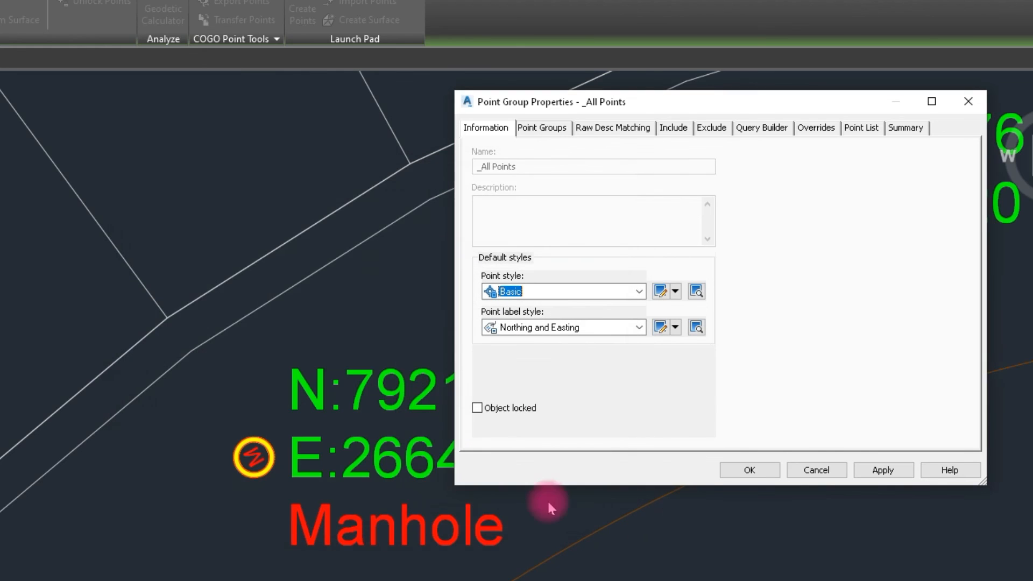
pyautogui.click(884, 471)
pyautogui.click(753, 469)
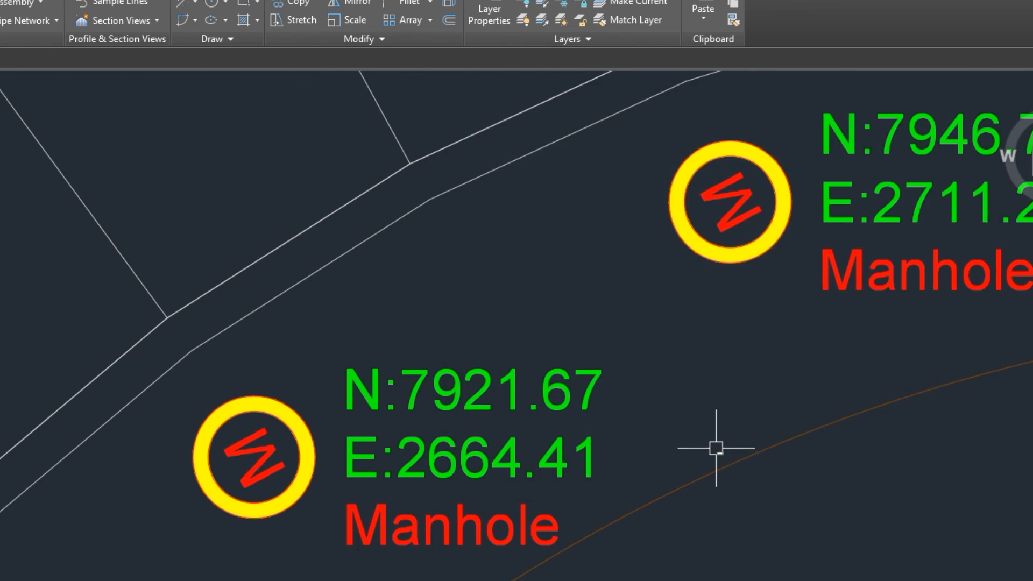
pyautogui.scroll(-8, 716, 447)
pyautogui.scroll(-4, 576, 440)
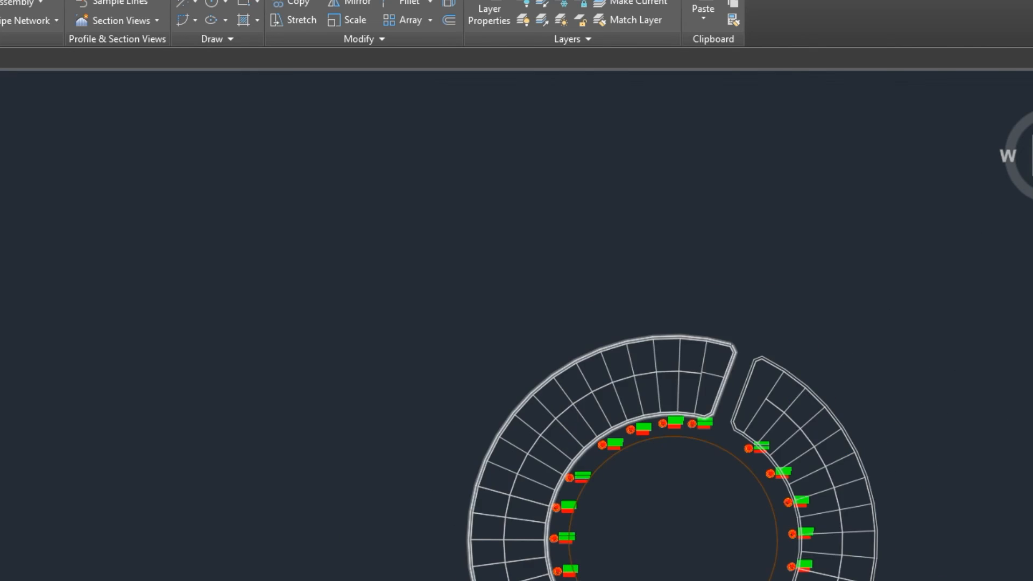
pyautogui.scroll(5, 570, 567)
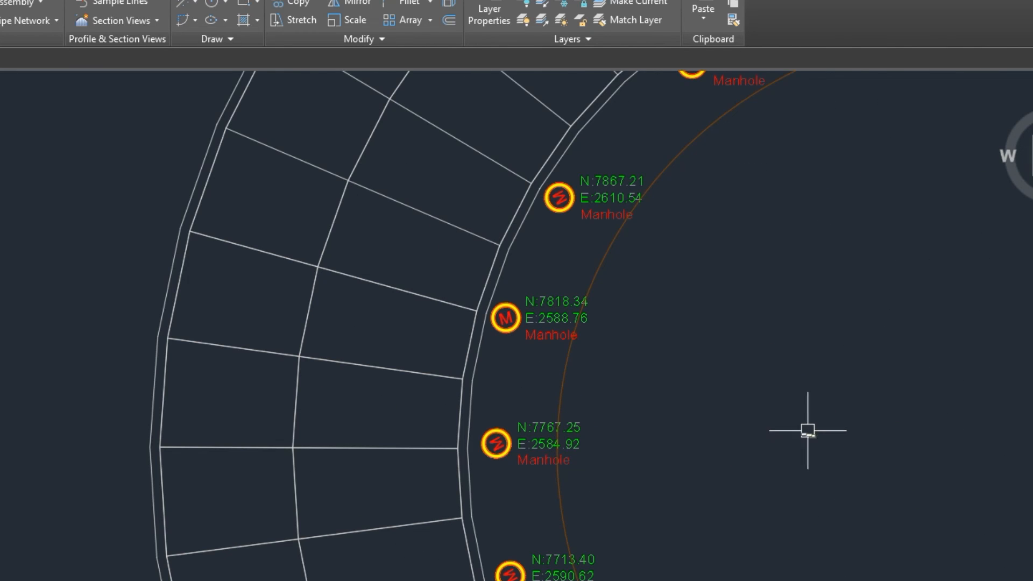
pyautogui.scroll(4, 557, 334)
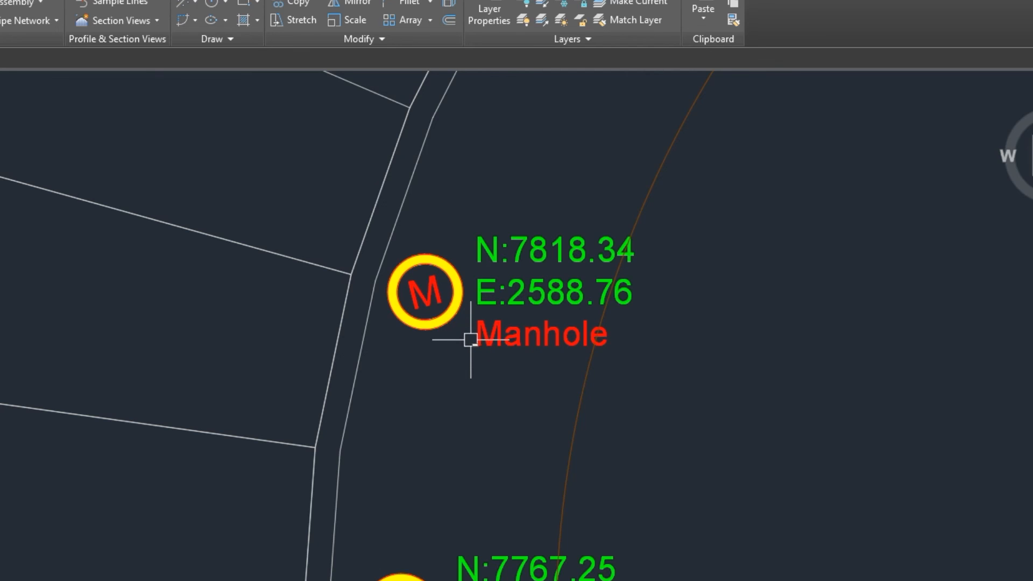
pyautogui.scroll(-2, 470, 339)
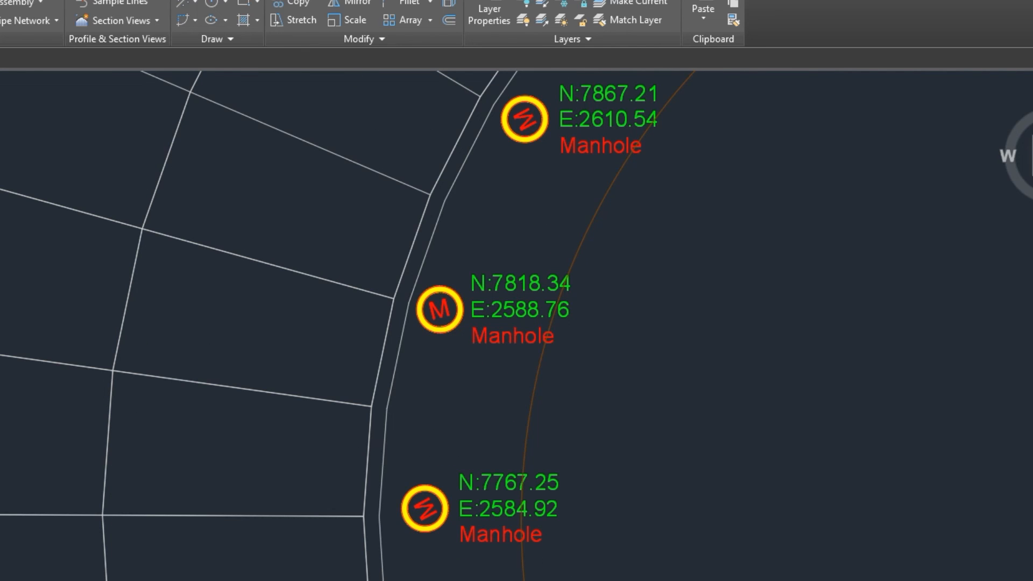